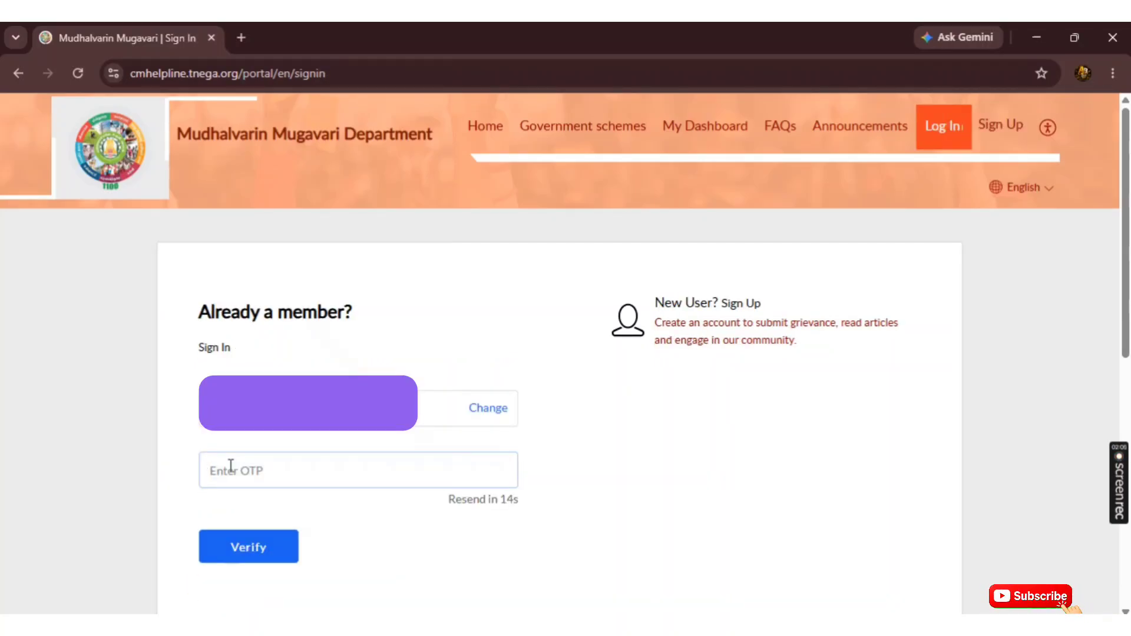
Step: Enter the one-time verification code and verify it to sign in
{"action": "left_click", "coordinate": [238, 554]}
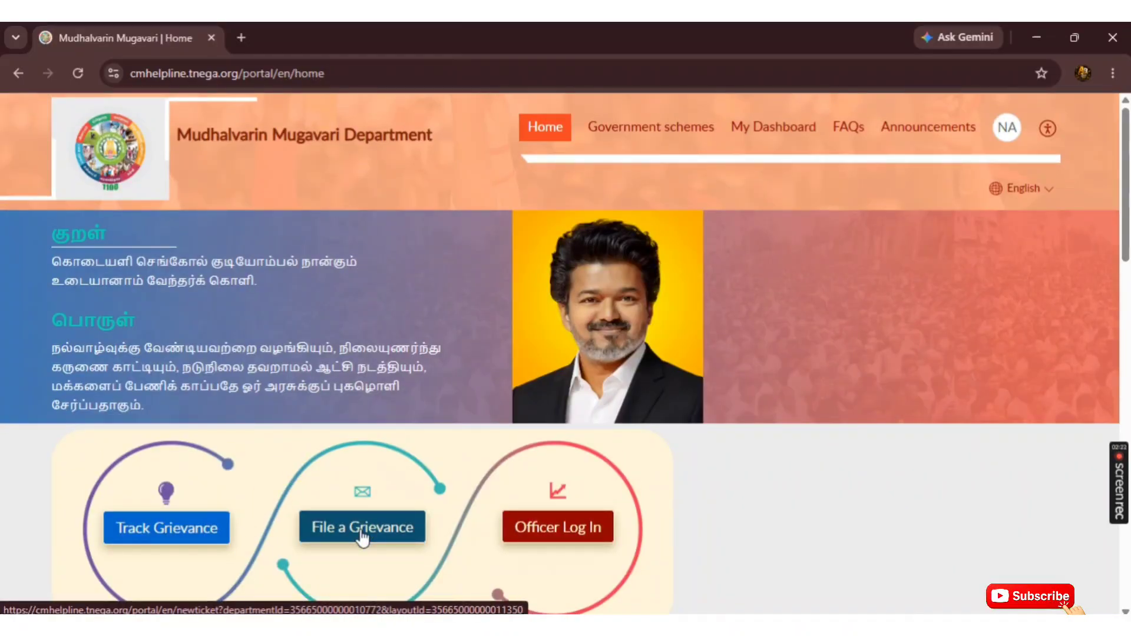
Step: Start a new grievance and enter the petitioner's two-line address
{"action": "left_click", "coordinate": [361, 533]}
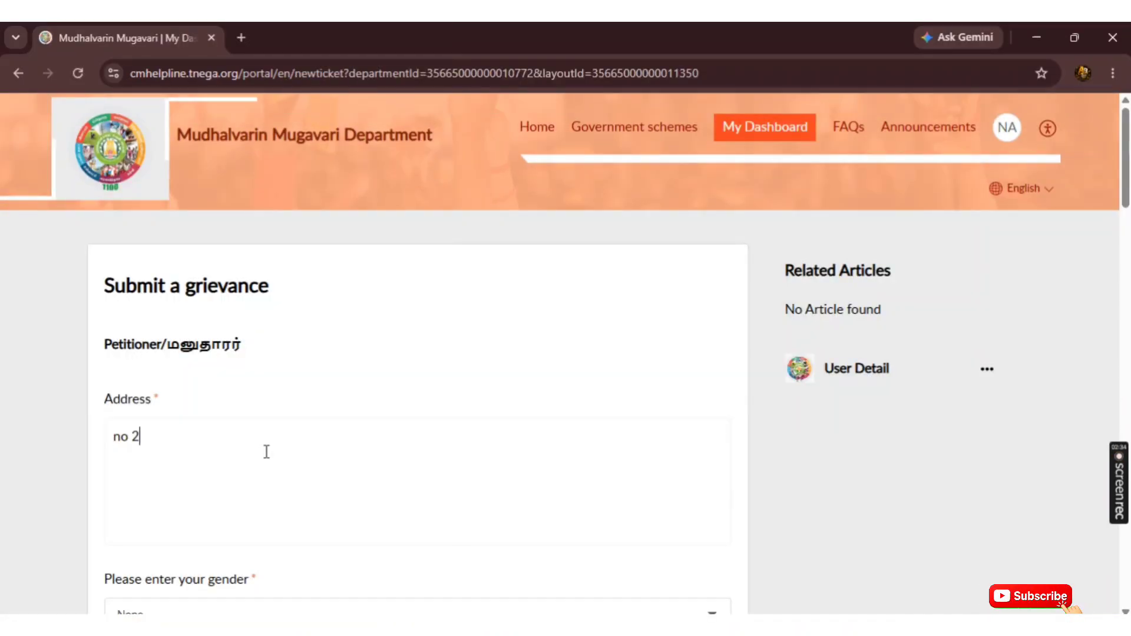
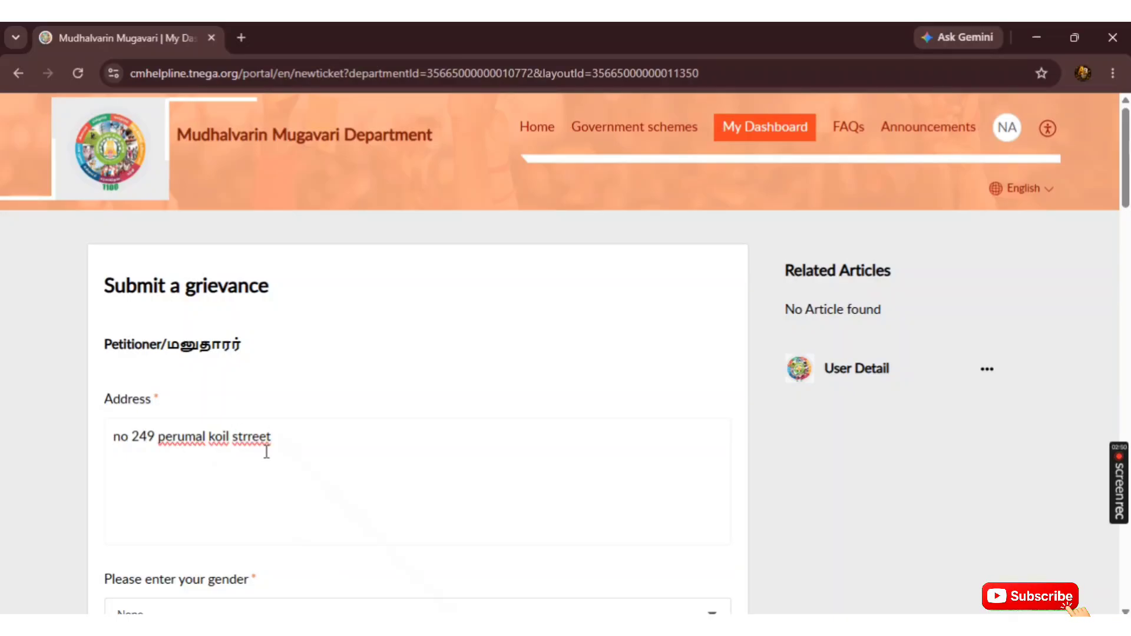
{"action": "key", "text": "Return"}
{"action": "type", "text": "trichy"}
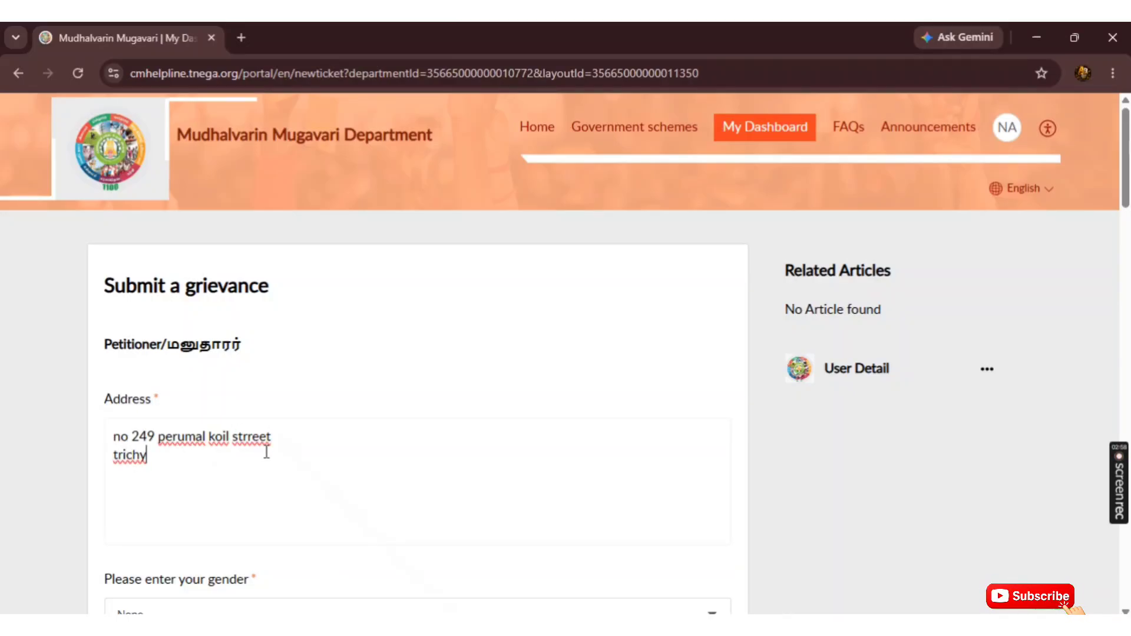
Step: Set gender to Male and differently abled to No
{"action": "scroll", "coordinate": [267, 452], "scroll_direction": "down", "scroll_amount": 5}
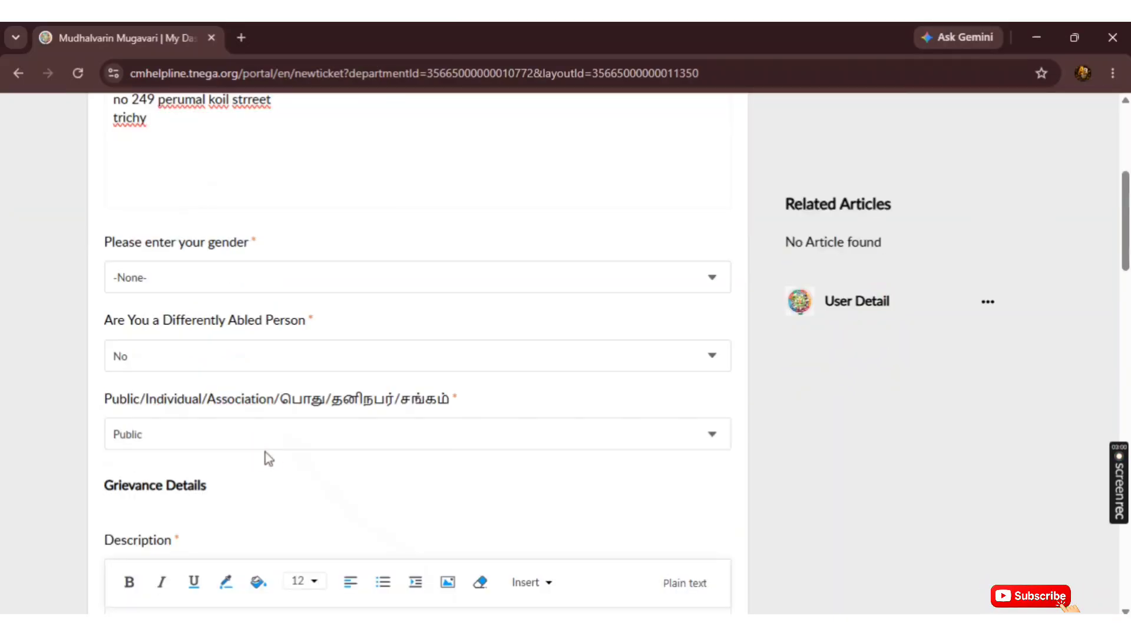
{"action": "left_click", "coordinate": [250, 265]}
{"action": "left_click", "coordinate": [166, 348]}
{"action": "left_click", "coordinate": [169, 356]}
{"action": "left_click", "coordinate": [149, 430]}
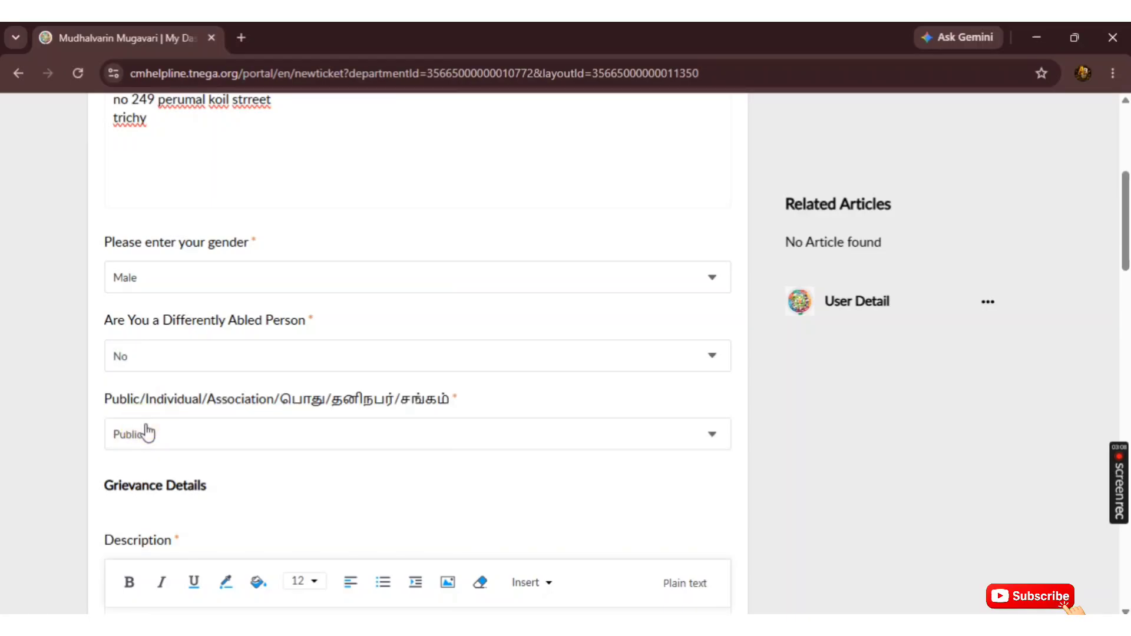
Step: Set the petitioner category to Public, after briefly trying Individual and Association
{"action": "left_click", "coordinate": [147, 434]}
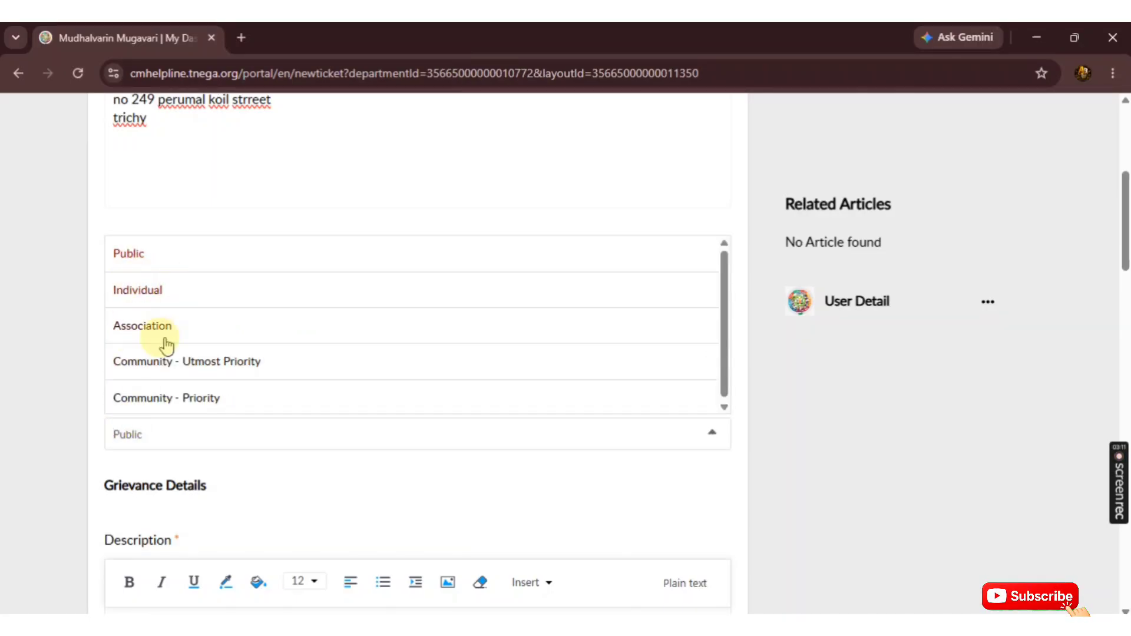
{"action": "left_click", "coordinate": [146, 304]}
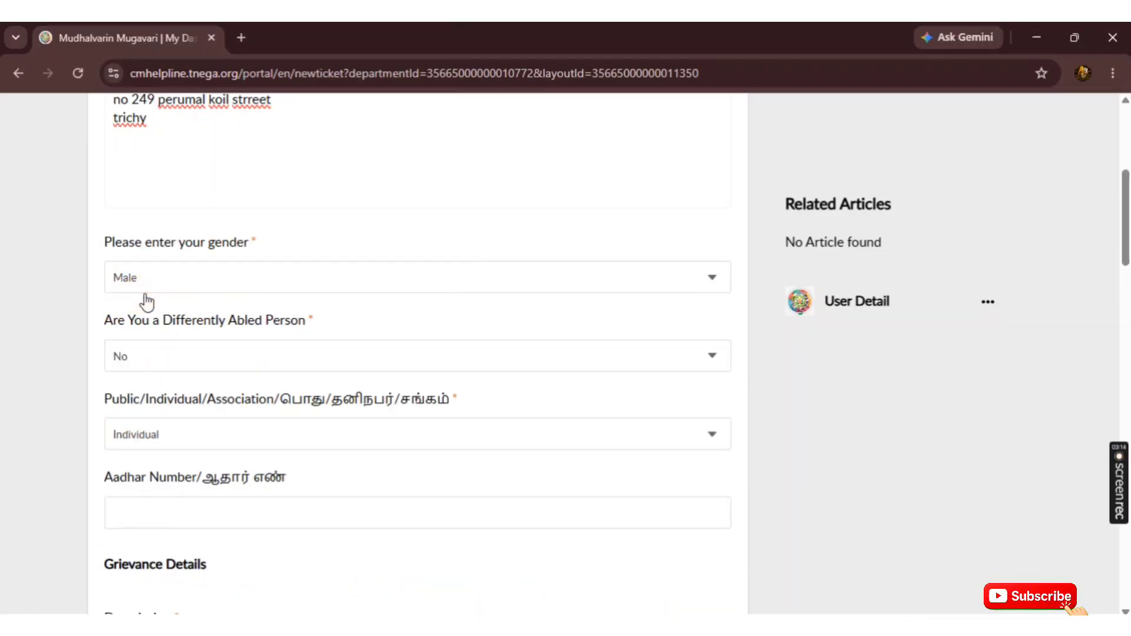
{"action": "left_click", "coordinate": [182, 441]}
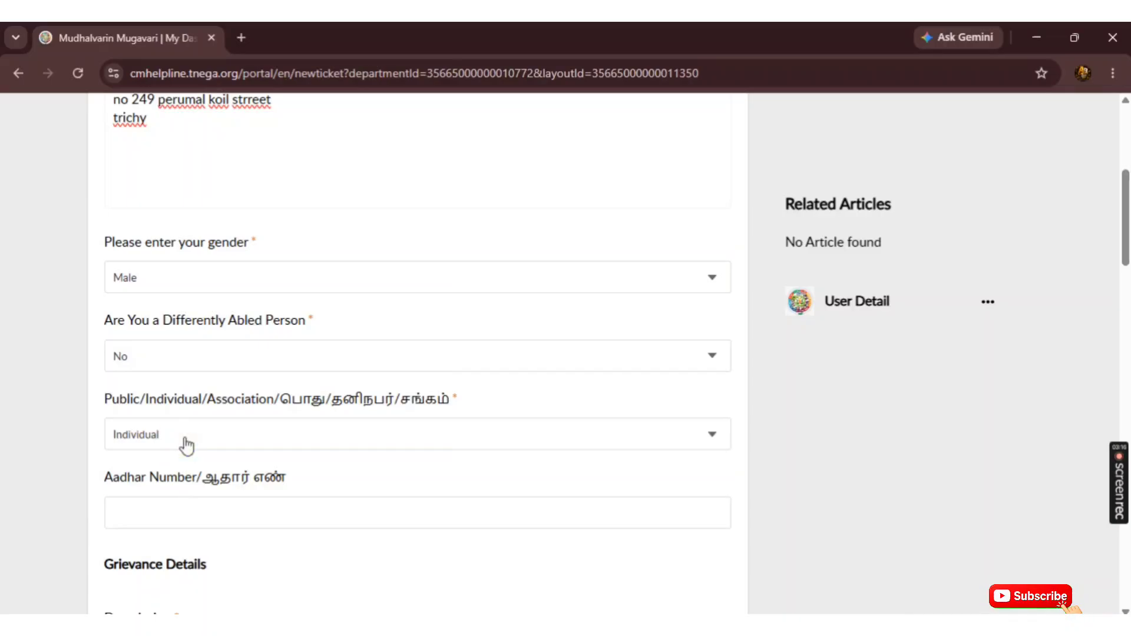
{"action": "left_click", "coordinate": [156, 259]}
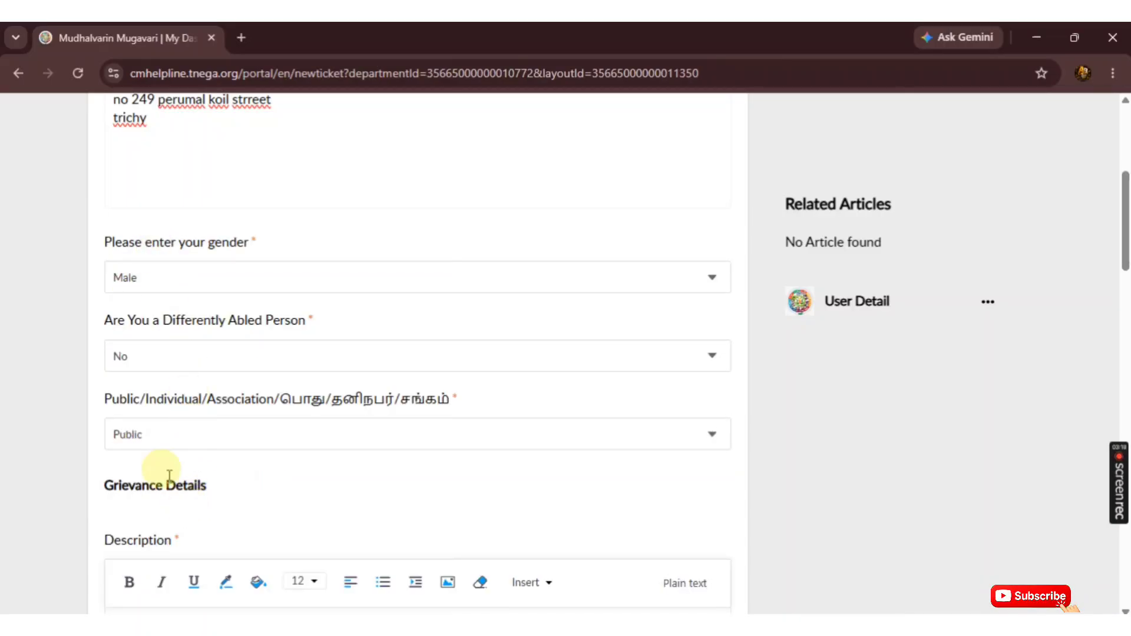
{"action": "left_click", "coordinate": [467, 446]}
{"action": "left_click", "coordinate": [239, 336]}
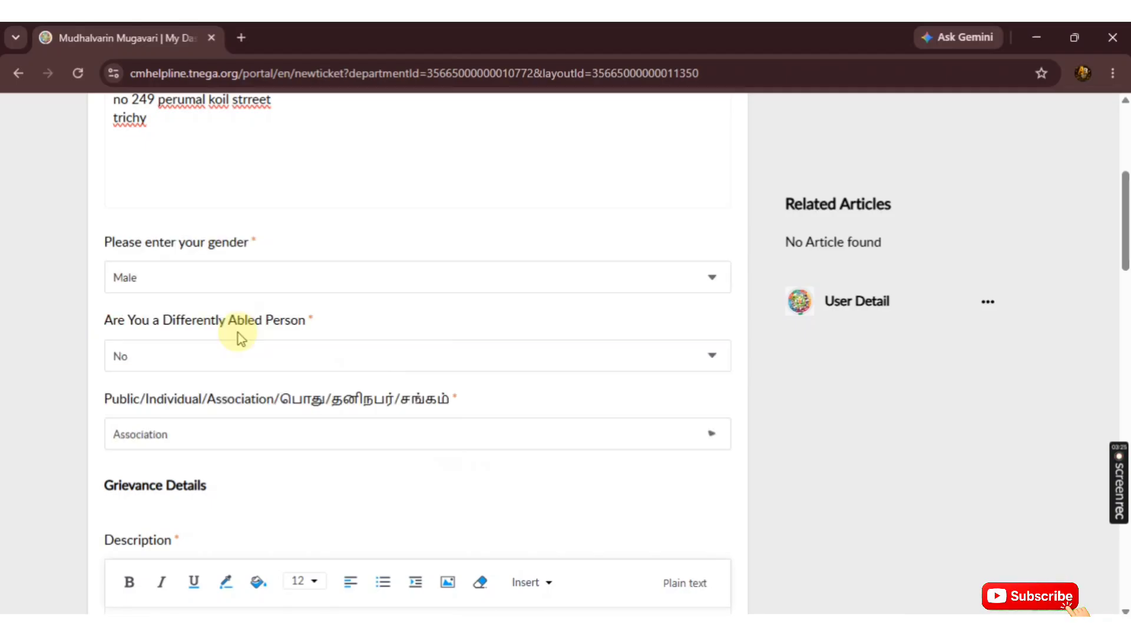
{"action": "left_click", "coordinate": [250, 446]}
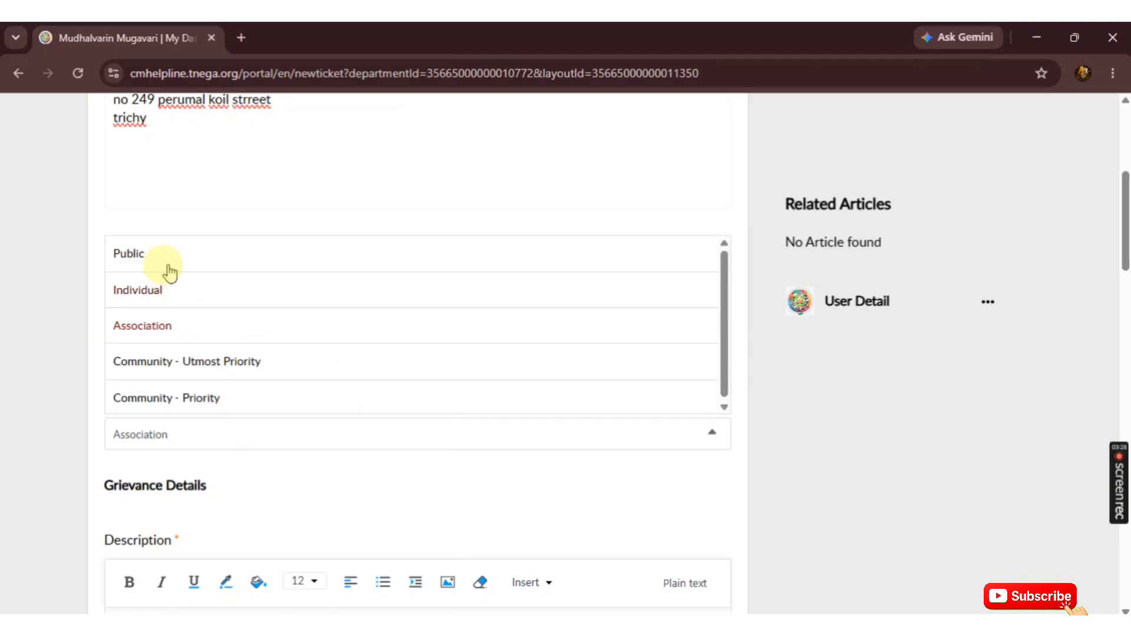
{"action": "left_click", "coordinate": [157, 263]}
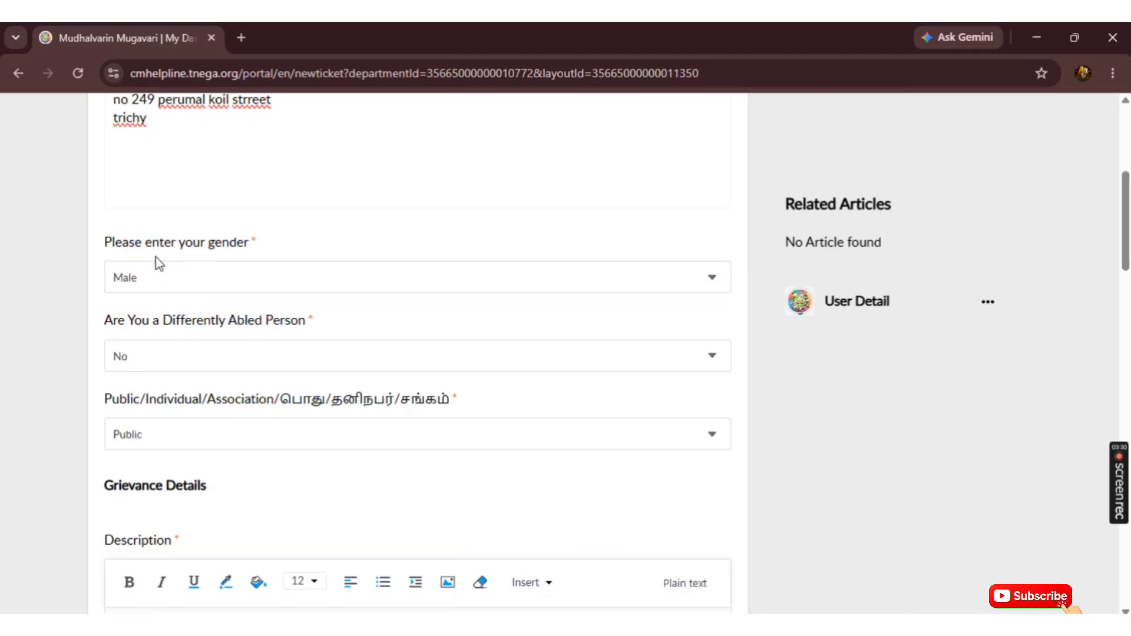
Step: Type 'regarding revenue department my certificate is not approved for past 58 days' as the Description
{"action": "scroll", "coordinate": [856, 493], "scroll_direction": "down", "scroll_amount": 8}
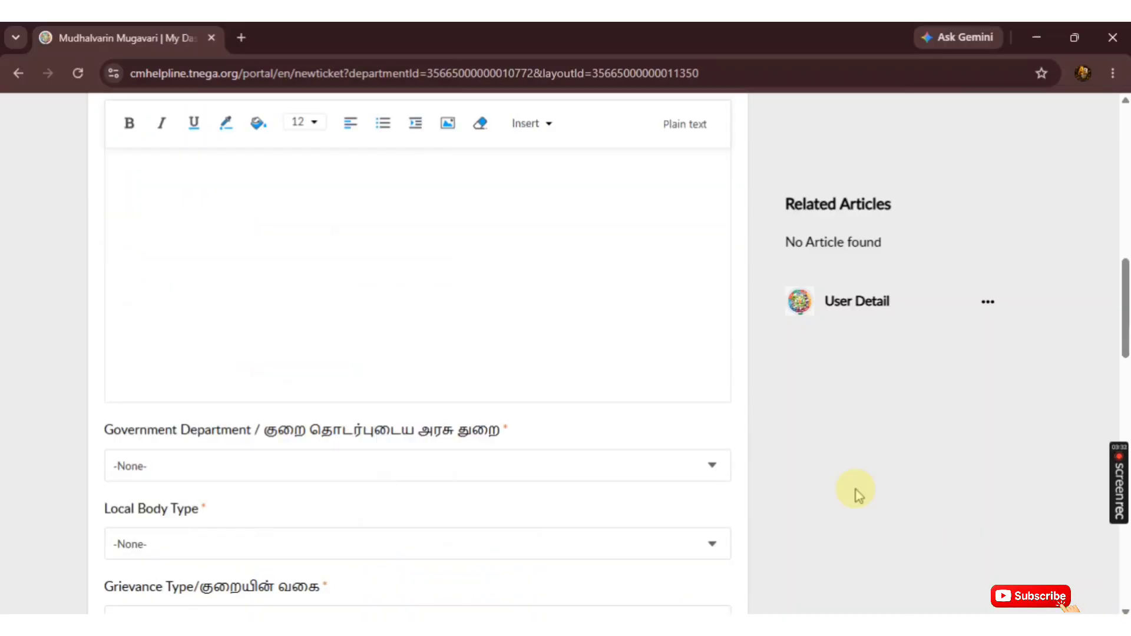
{"action": "left_click", "coordinate": [306, 212]}
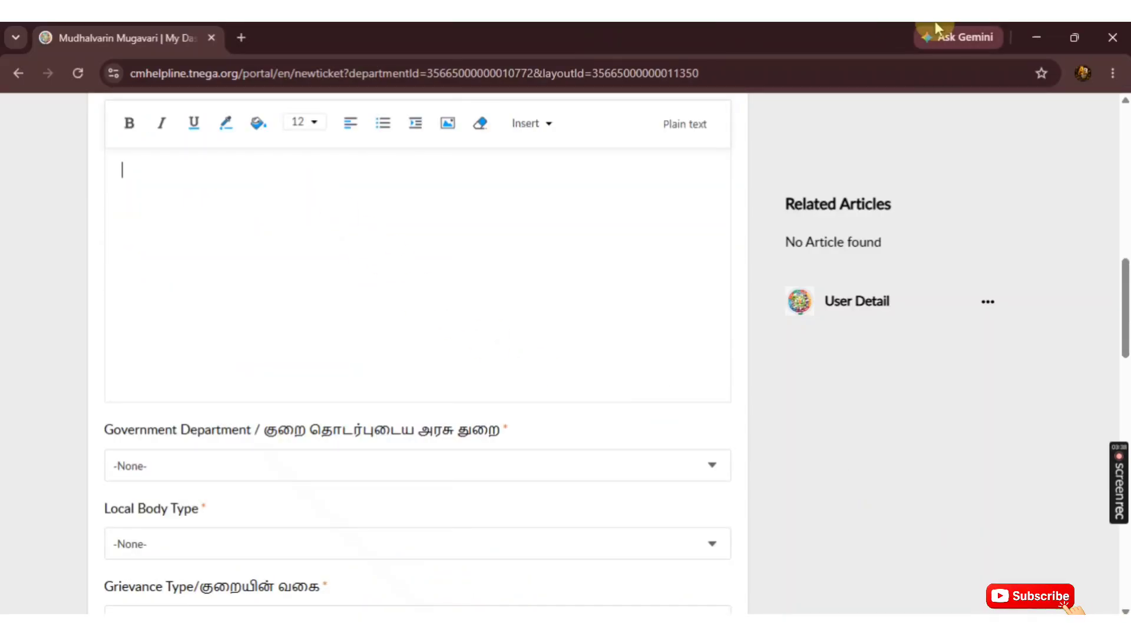
{"action": "left_click", "coordinate": [1125, 101]}
{"action": "left_click", "coordinate": [1125, 101]}
{"action": "left_click", "coordinate": [1126, 101]}
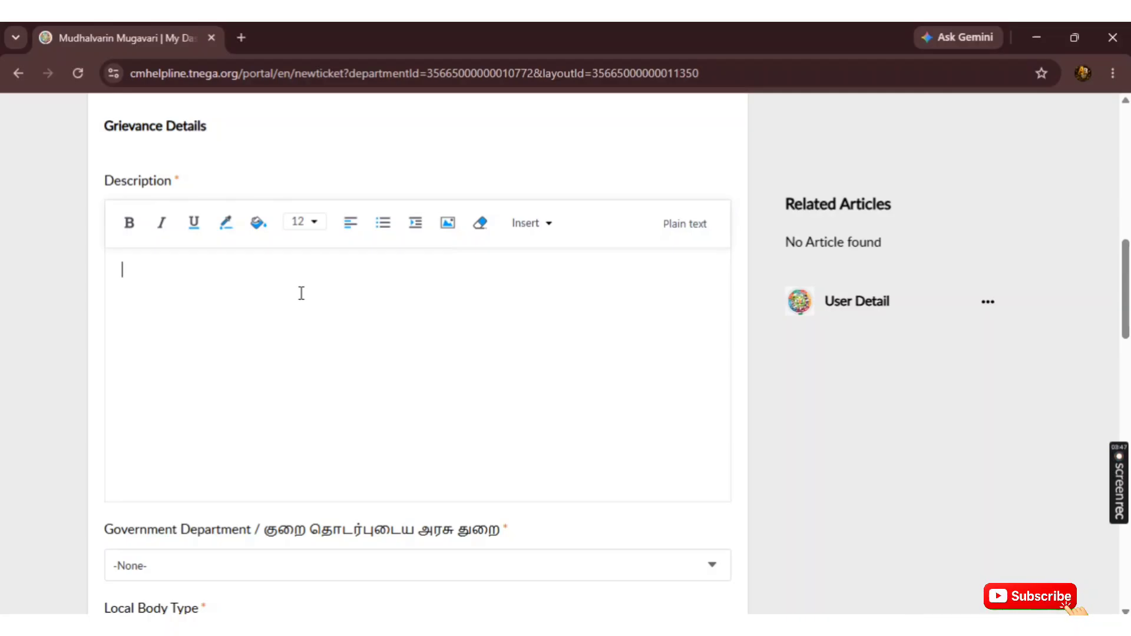
{"action": "type", "text": "regardi"}
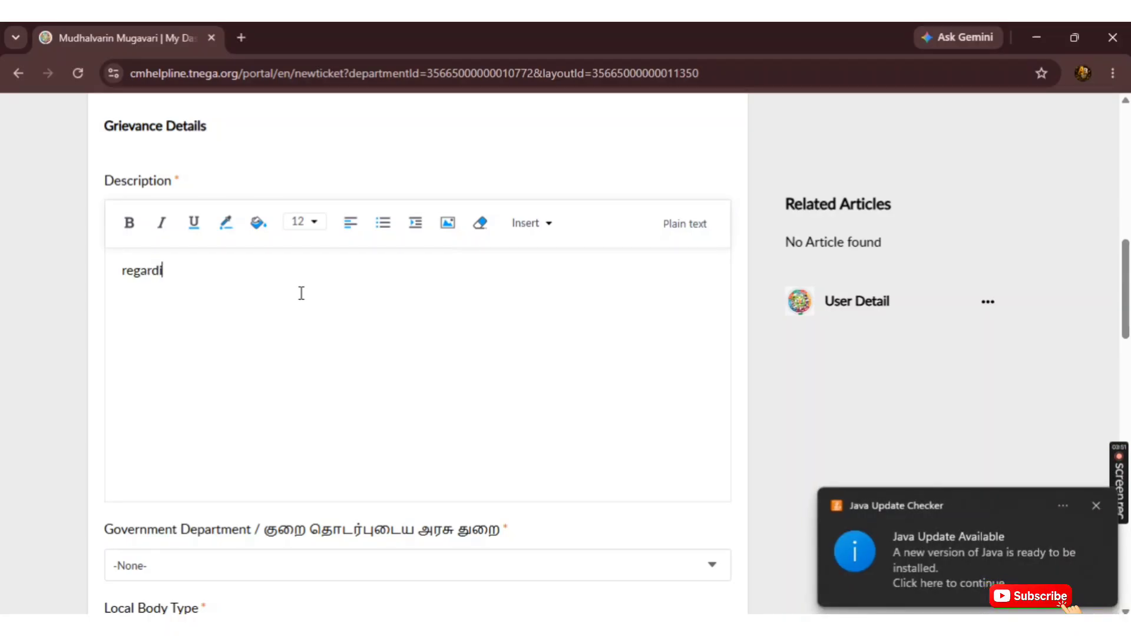
{"action": "type", "text": "ng revenue"}
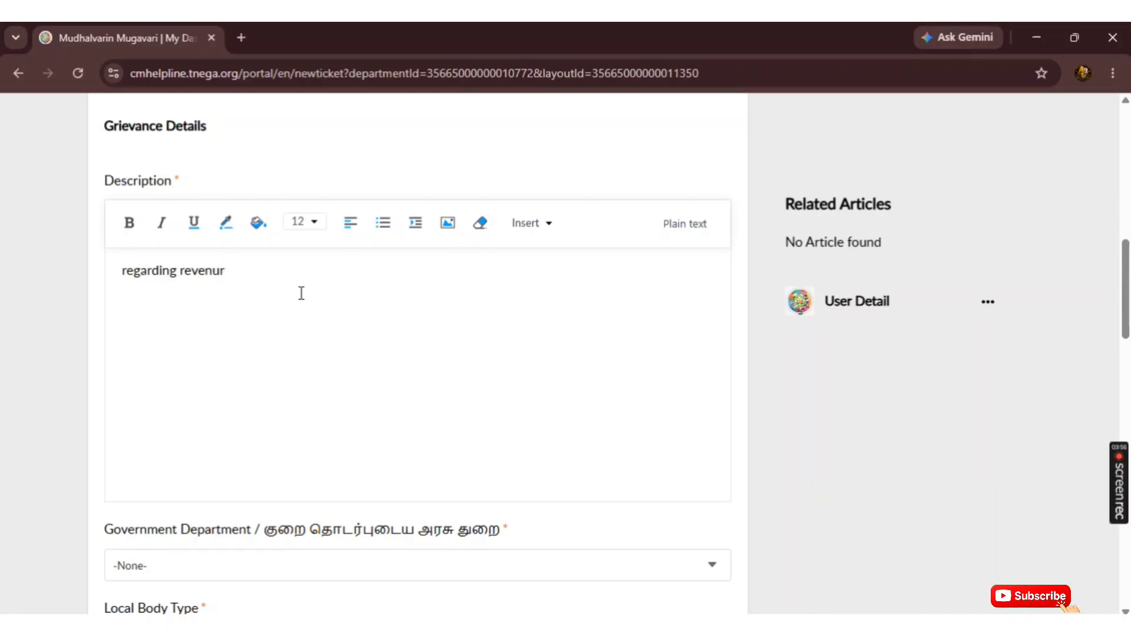
{"action": "type", "text": " department "}
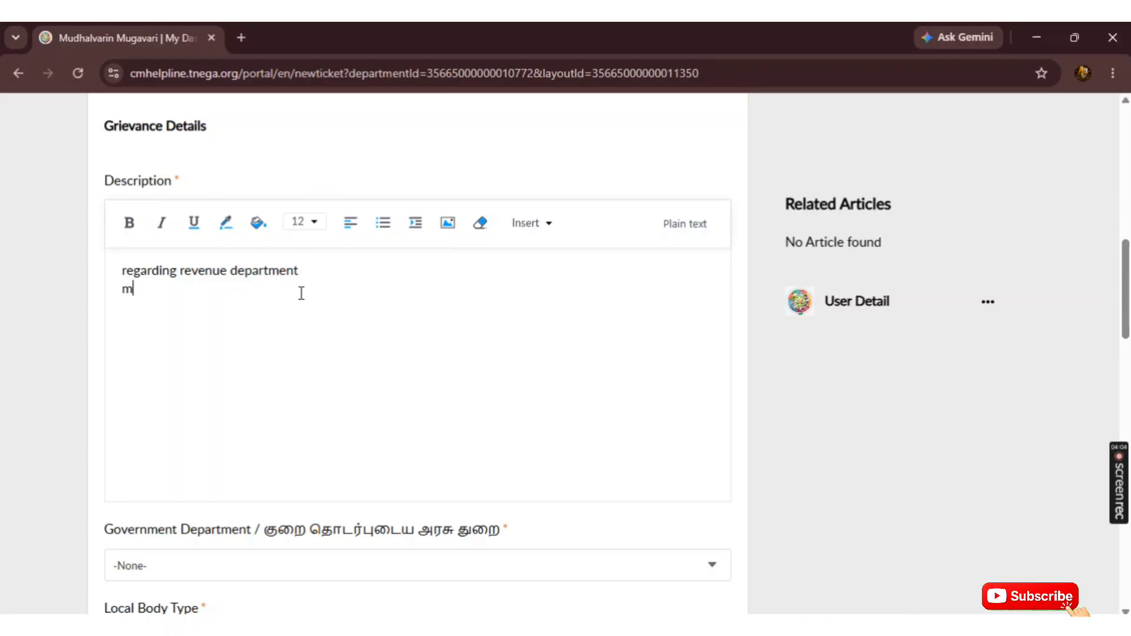
{"action": "type", "text": " my certi"}
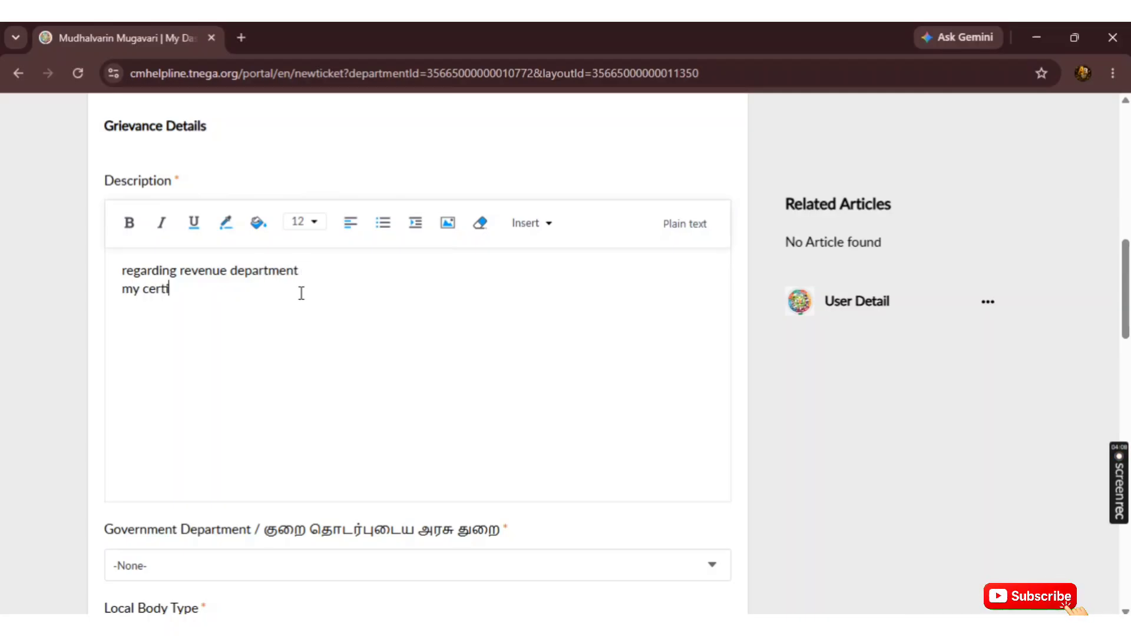
{"action": "type", "text": "ficate is n"}
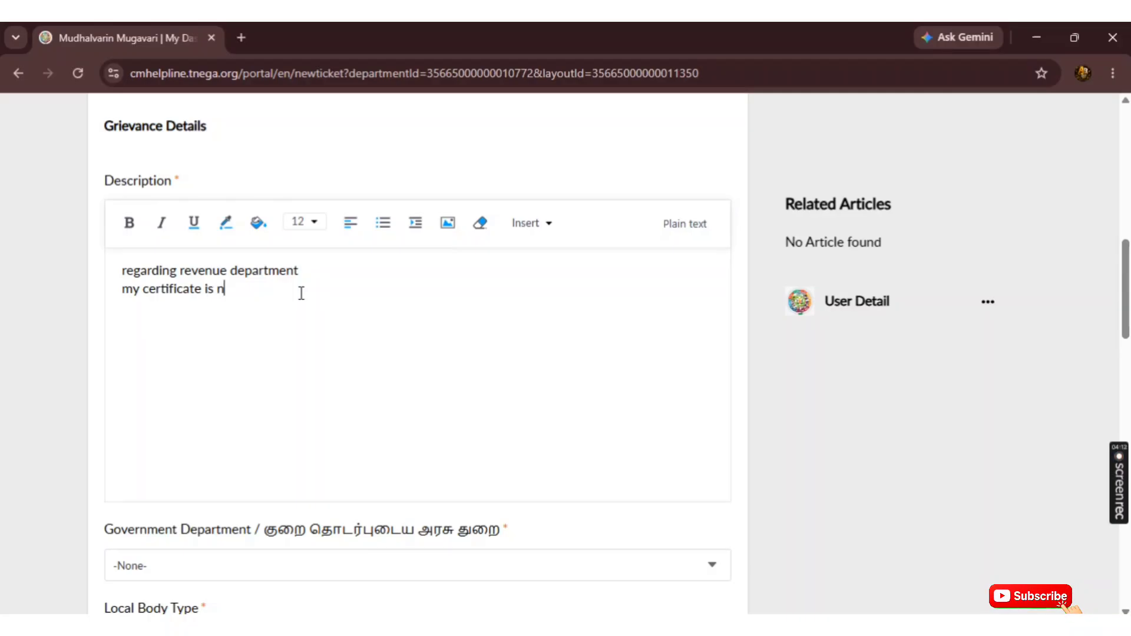
{"action": "type", "text": "ot approved fo"}
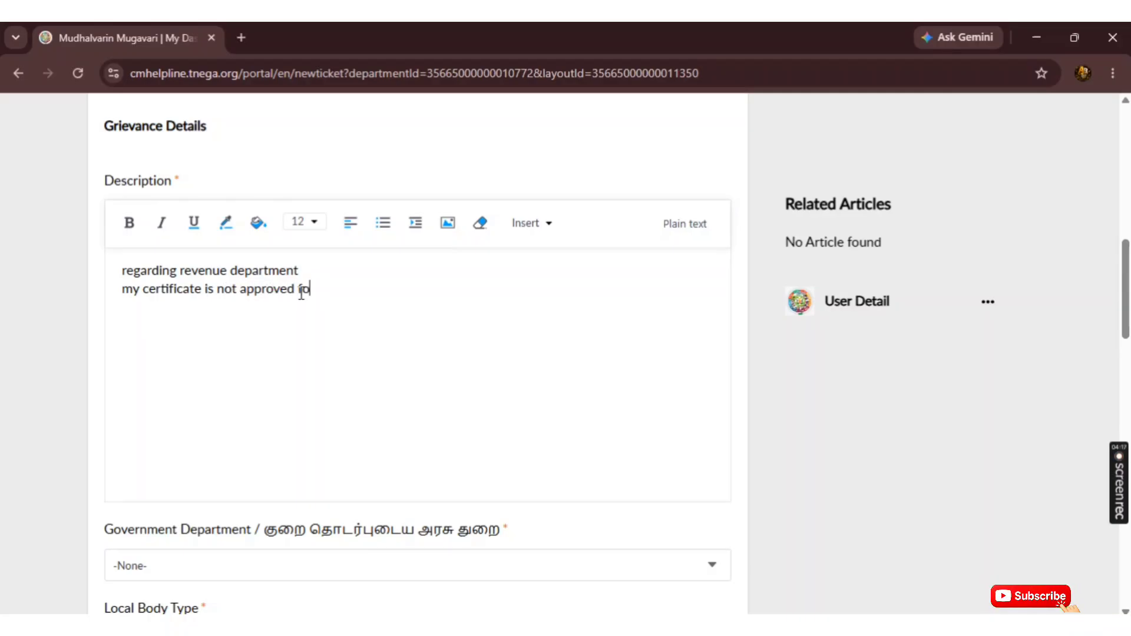
{"action": "type", "text": "r past 58"}
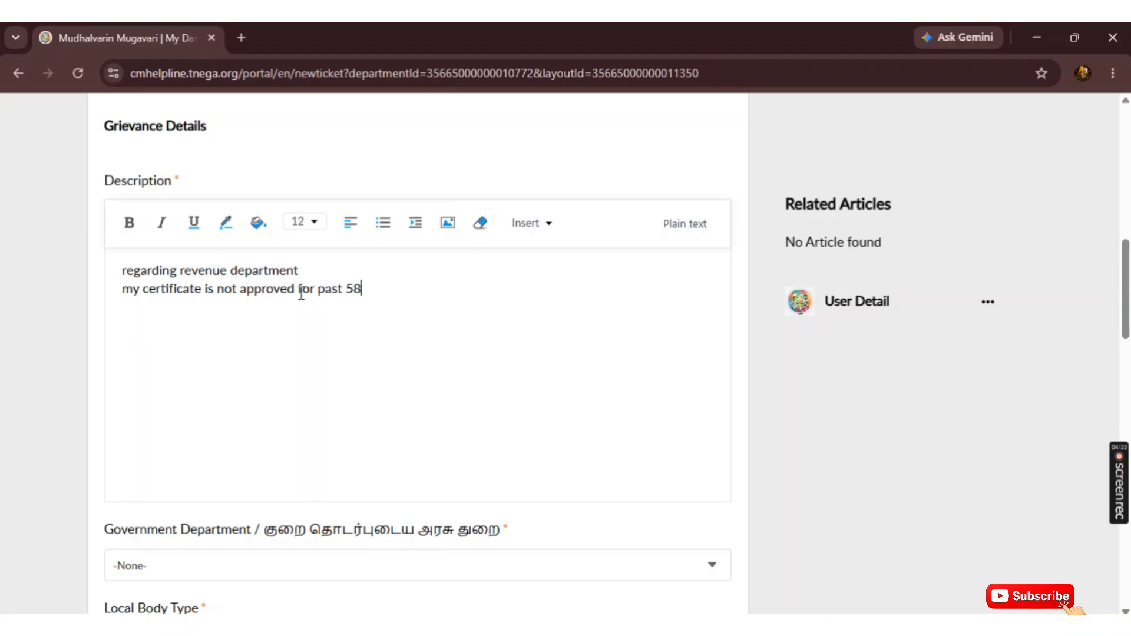
{"action": "type", "text": " days"}
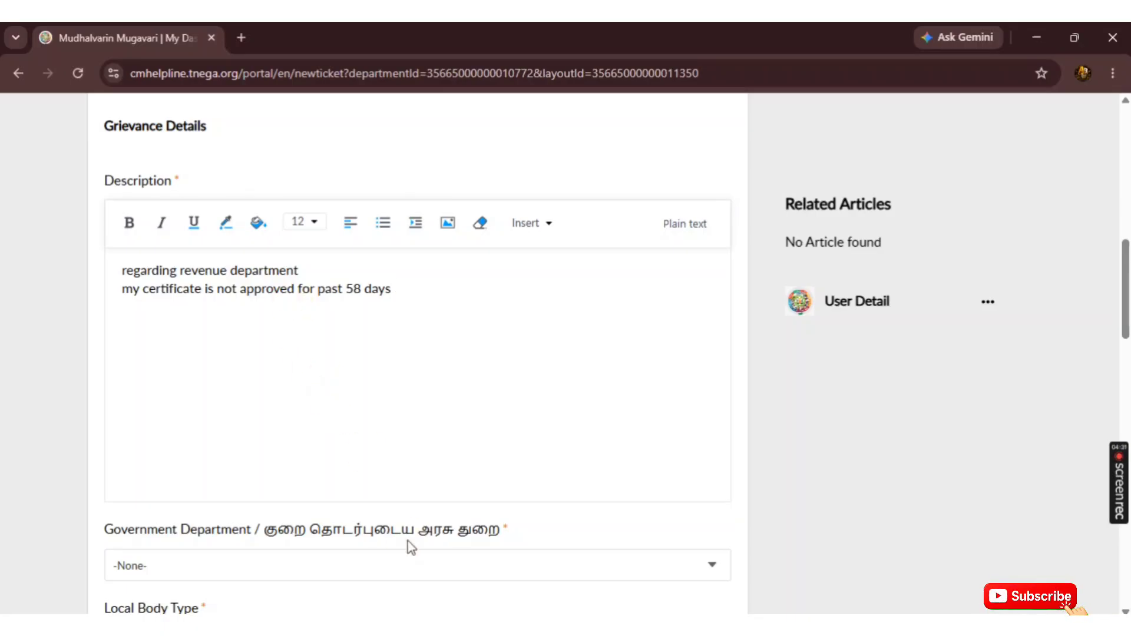
Step: Choose Revenue and Disaster Management Department (REV) from the long Government Department list
{"action": "left_click", "coordinate": [397, 573]}
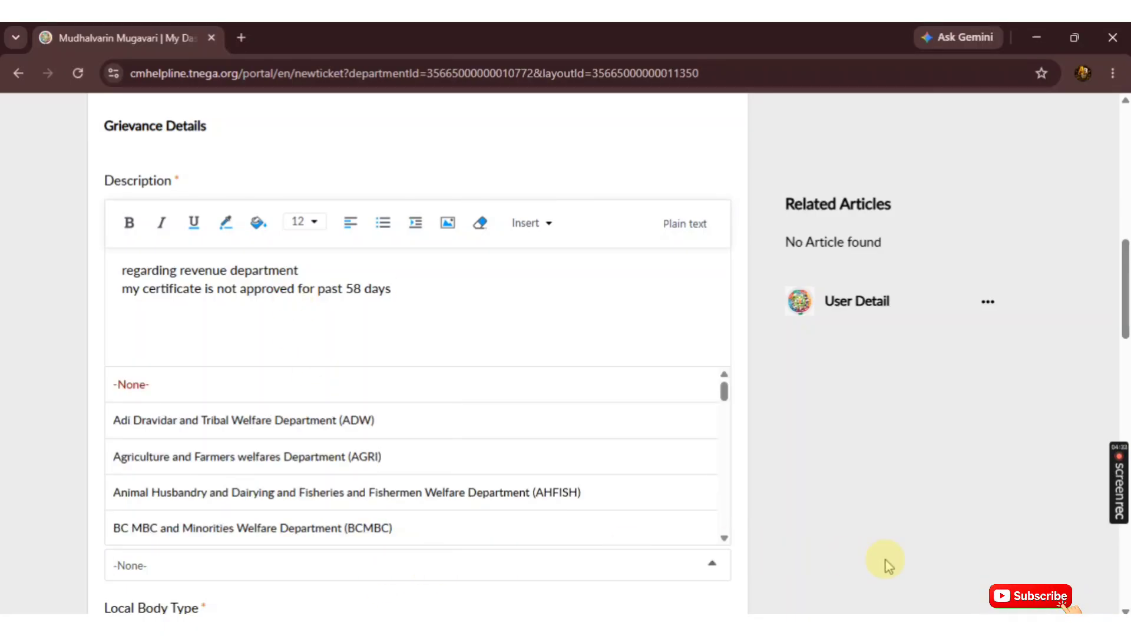
{"action": "scroll", "coordinate": [884, 413], "scroll_direction": "down", "scroll_amount": 3}
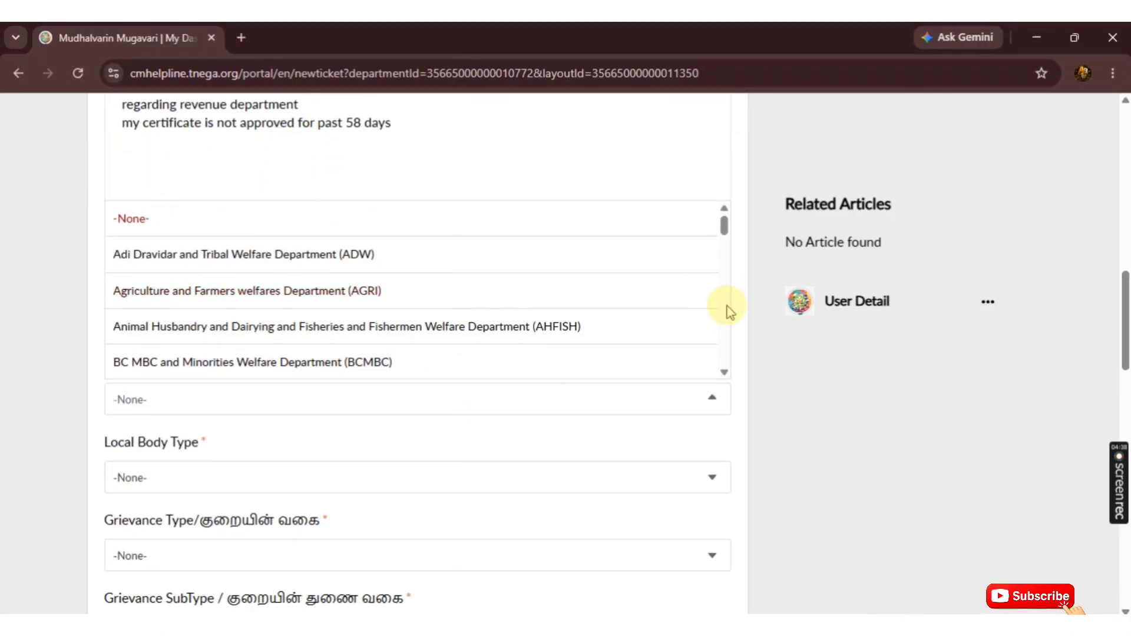
{"action": "scroll", "coordinate": [726, 308], "scroll_direction": "down", "scroll_amount": 5}
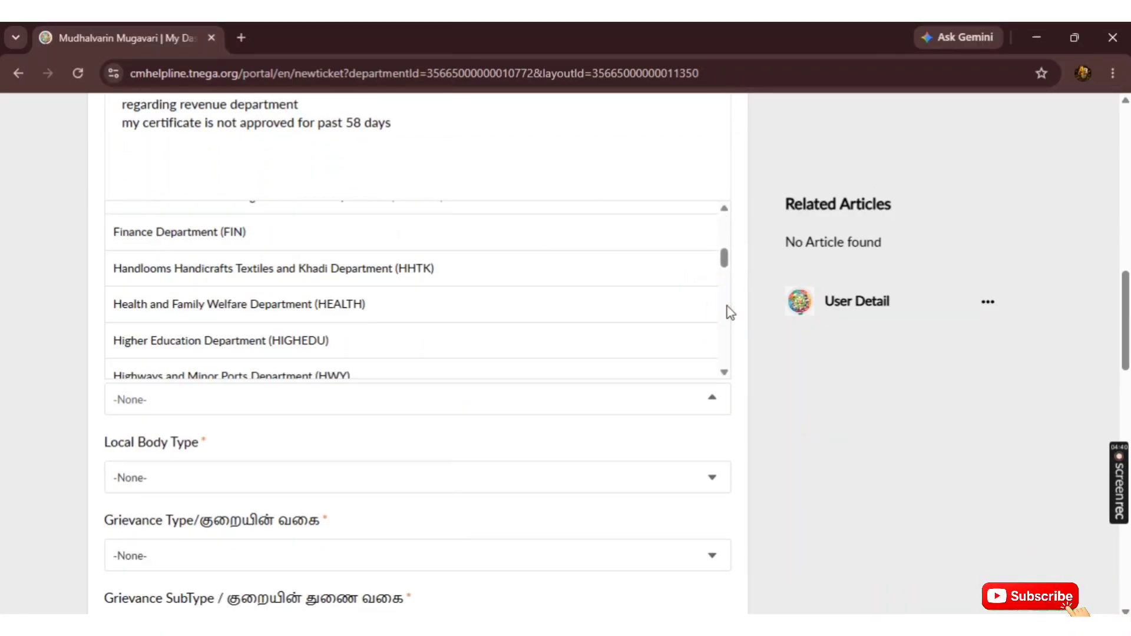
{"action": "scroll", "coordinate": [730, 312], "scroll_direction": "down", "scroll_amount": 3}
{"action": "scroll", "coordinate": [730, 309], "scroll_direction": "down", "scroll_amount": 5}
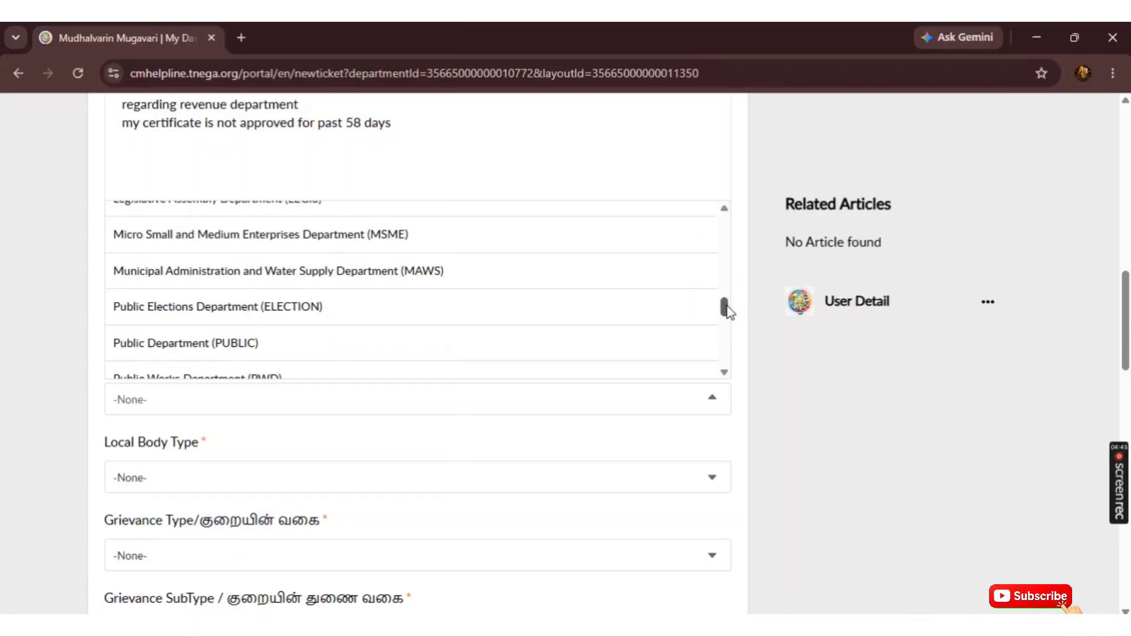
{"action": "left_click", "coordinate": [726, 316]}
{"action": "left_click", "coordinate": [723, 331]}
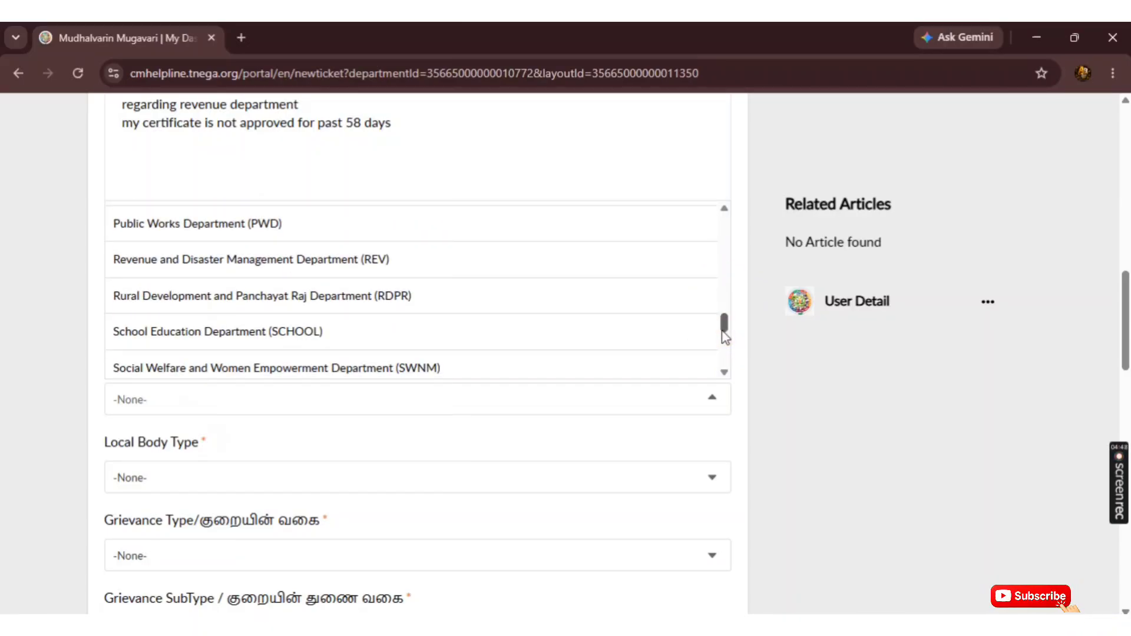
{"action": "left_click", "coordinate": [357, 262]}
{"action": "left_click", "coordinate": [289, 471]}
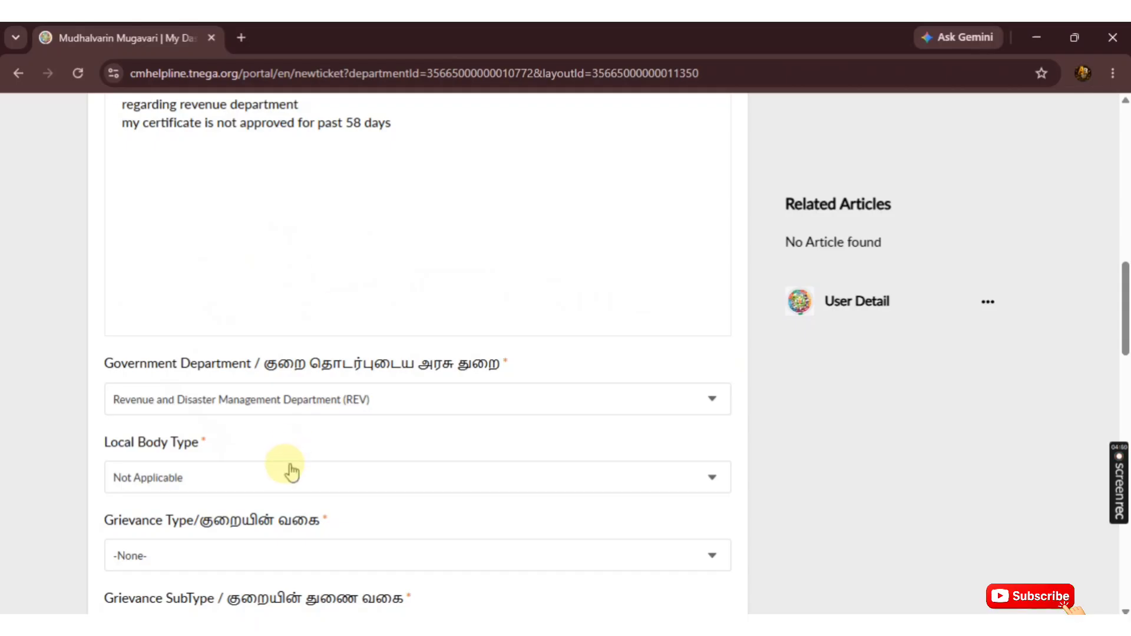
Step: Keep Local Body Type as Not Applicable
{"action": "left_click", "coordinate": [283, 475]}
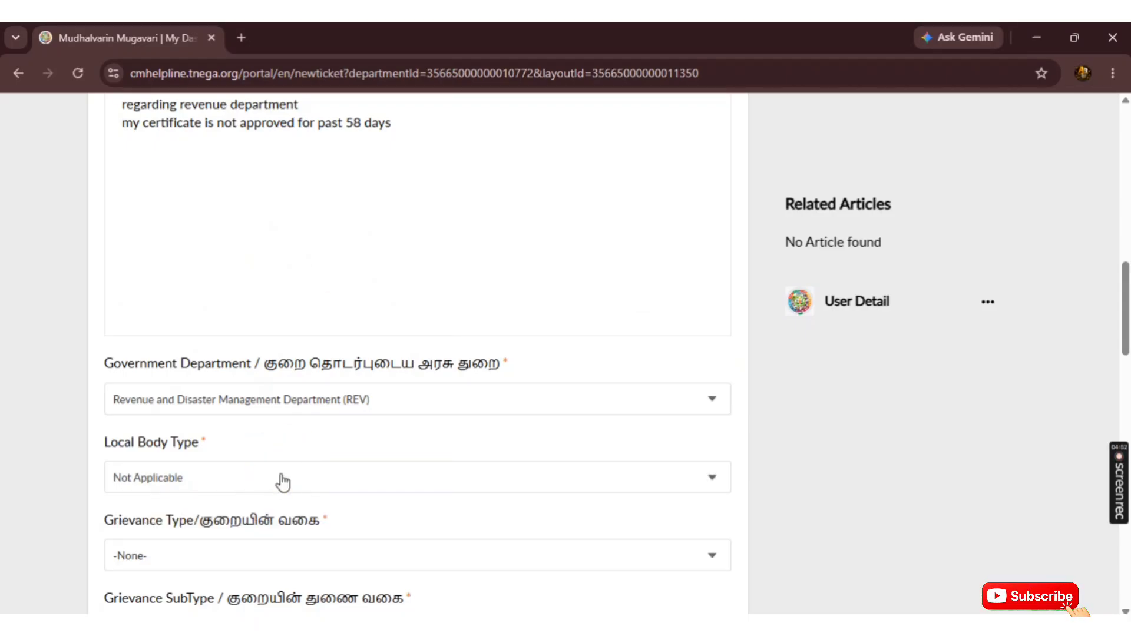
{"action": "left_click", "coordinate": [282, 476]}
{"action": "left_click", "coordinate": [283, 476]}
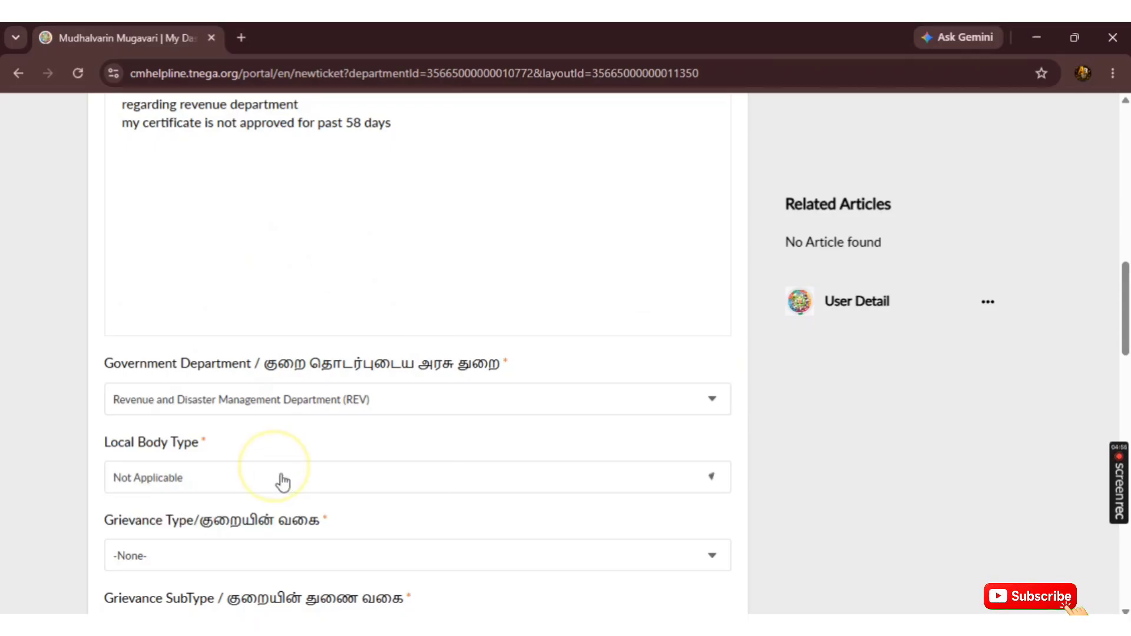
{"action": "scroll", "coordinate": [282, 482], "scroll_direction": "down", "scroll_amount": 2}
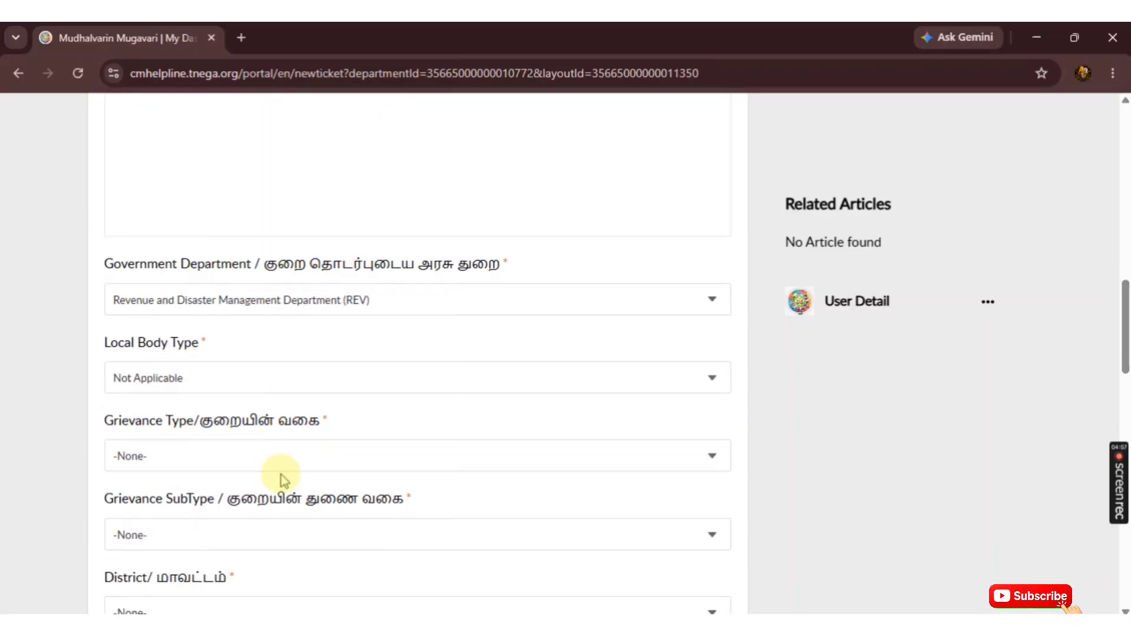
Step: Set grievance type Certificates and subtype Agricultural Income Certificate, leaving Local Body Type Not Applicable
{"action": "left_click", "coordinate": [281, 466]}
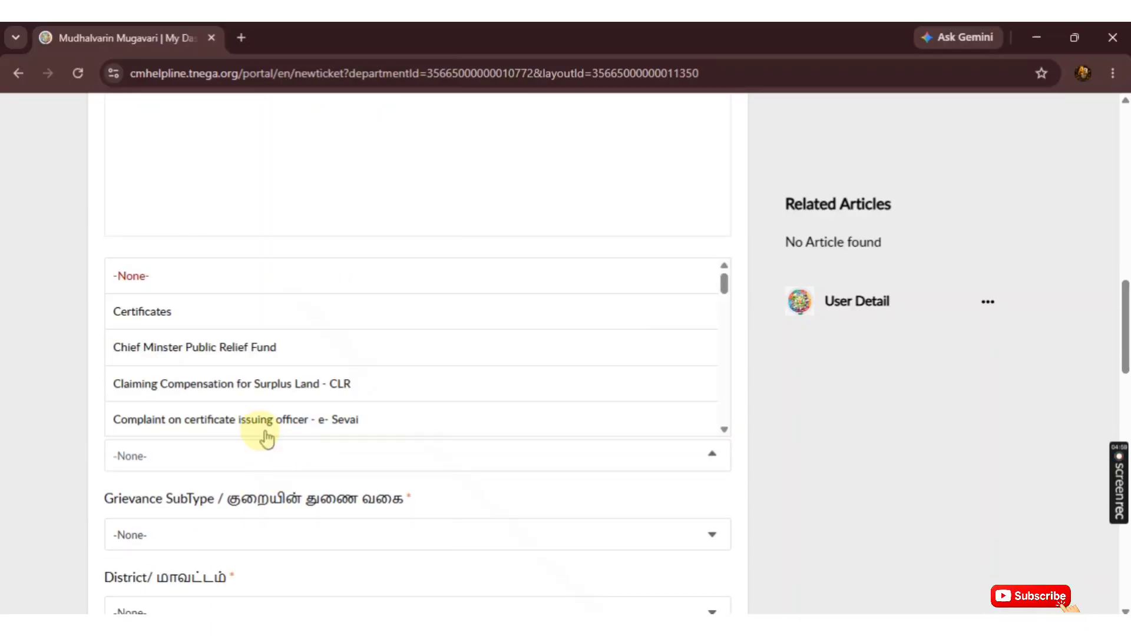
{"action": "left_click", "coordinate": [159, 321]}
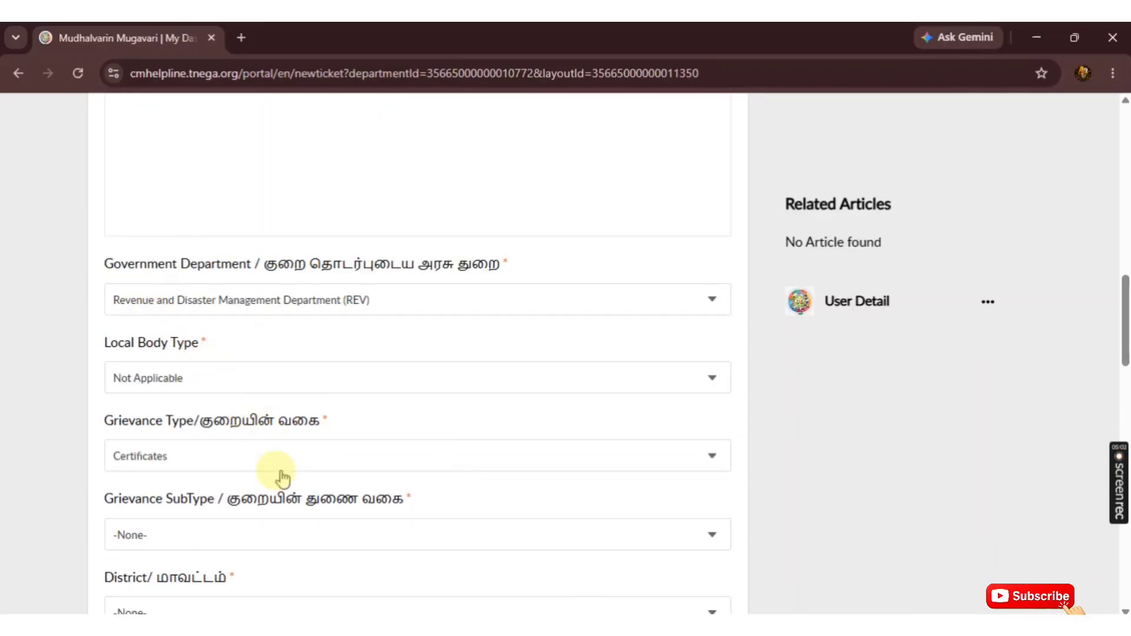
{"action": "left_click", "coordinate": [269, 390]}
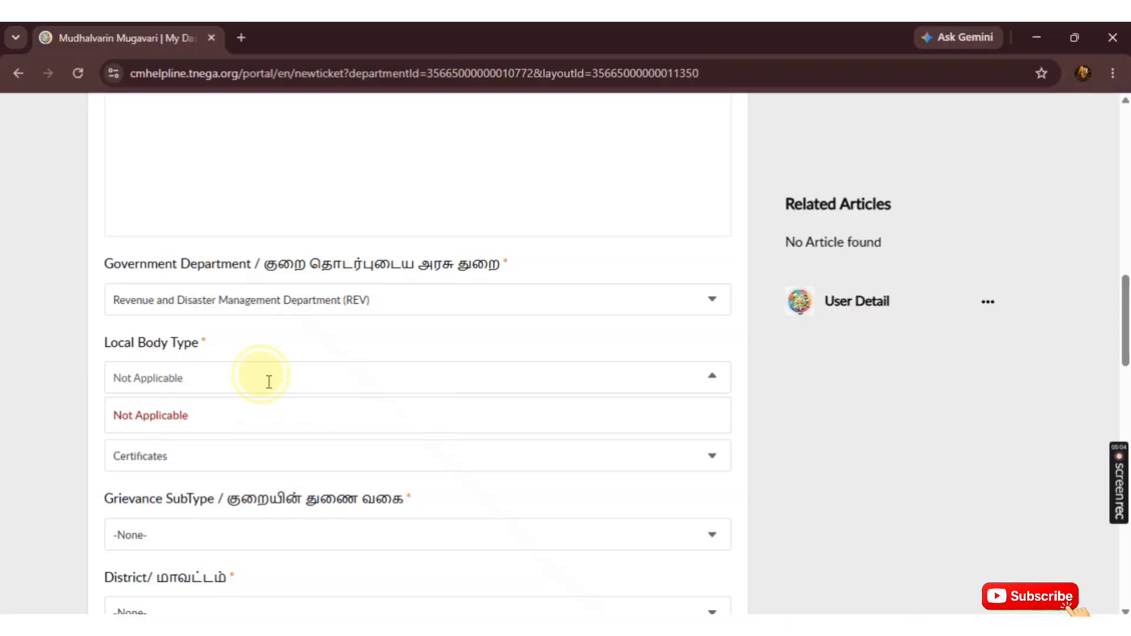
{"action": "left_click", "coordinate": [270, 415]}
{"action": "left_click", "coordinate": [240, 535]}
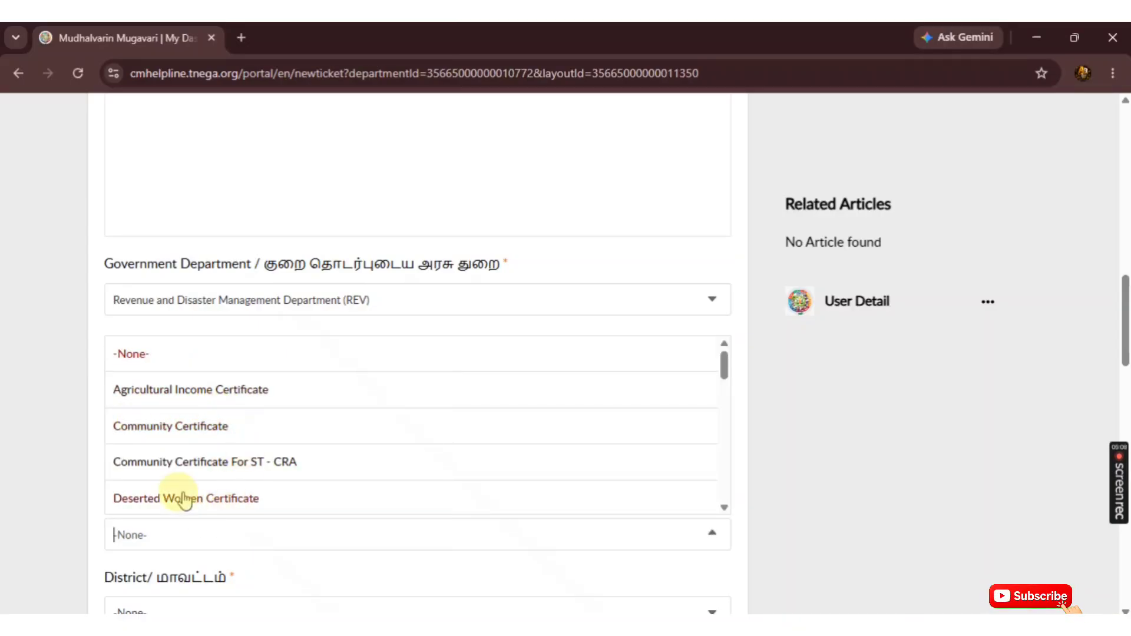
{"action": "left_click", "coordinate": [204, 392]}
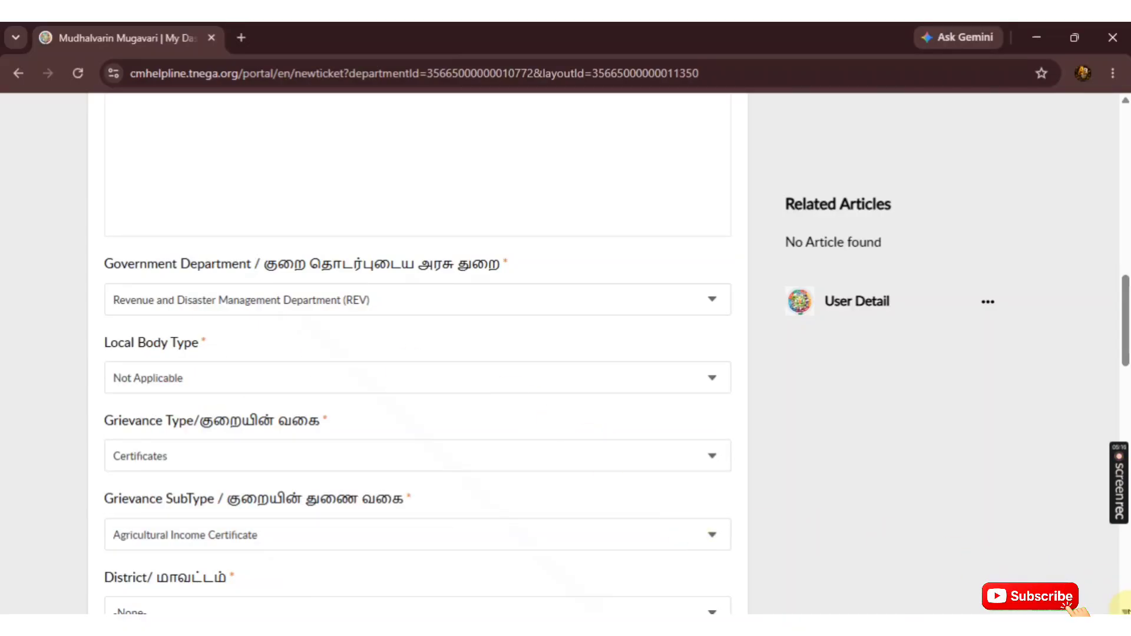
{"action": "scroll", "coordinate": [418, 354], "scroll_direction": "down", "scroll_amount": 3}
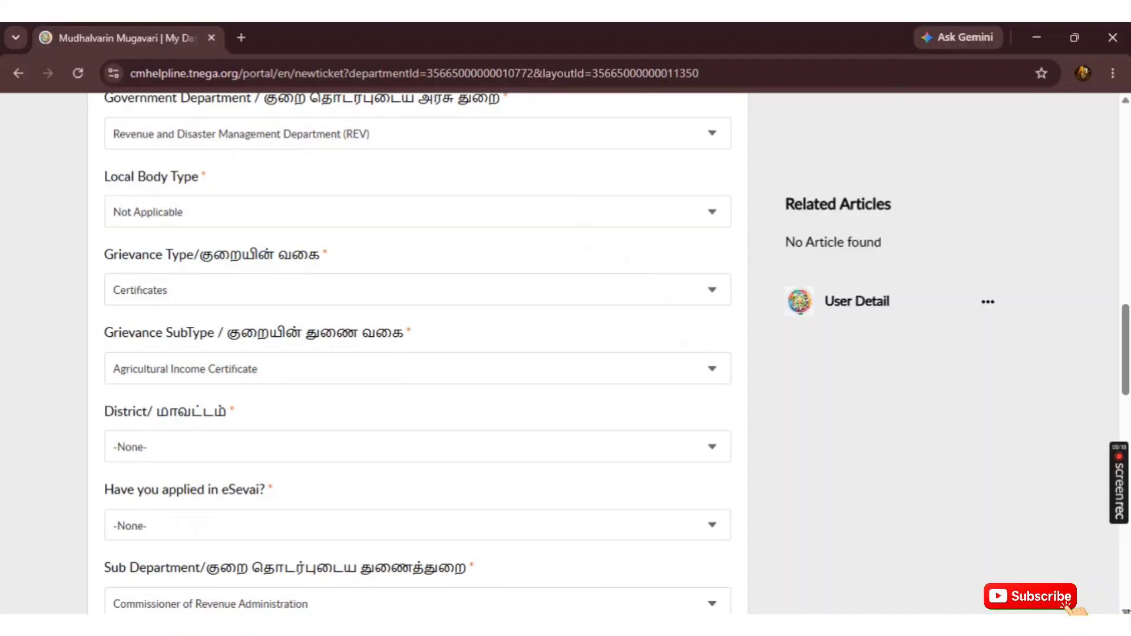
Step: Choose district Ariyalur, taluk Ariyalur (1), firka Ariyalur and revenue village Sannavur (S) (67)
{"action": "left_click", "coordinate": [704, 447]}
{"action": "left_click", "coordinate": [472, 305]}
{"action": "scroll", "coordinate": [498, 329], "scroll_direction": "down", "scroll_amount": 6}
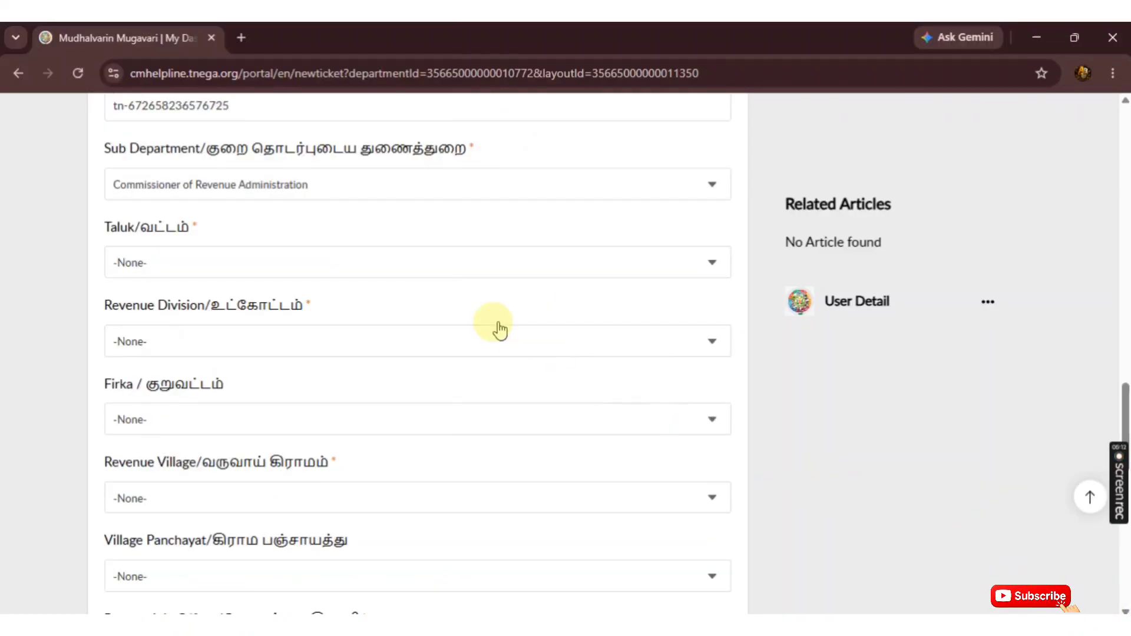
{"action": "left_click", "coordinate": [375, 263]}
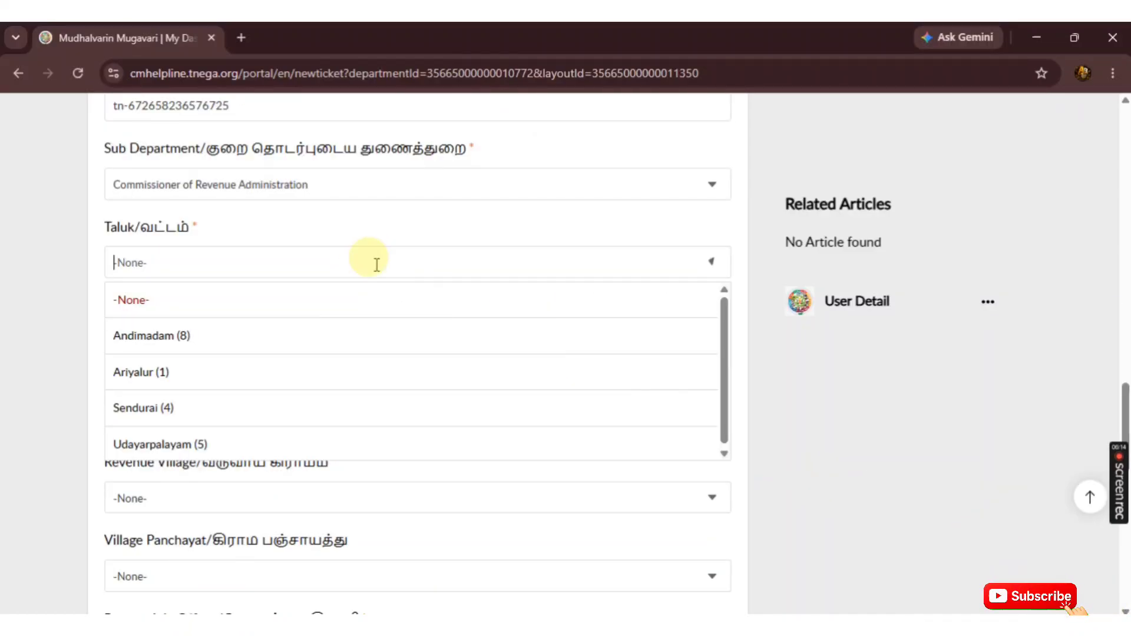
{"action": "left_click", "coordinate": [140, 372]}
{"action": "left_click", "coordinate": [155, 423]}
{"action": "left_click", "coordinate": [160, 494]}
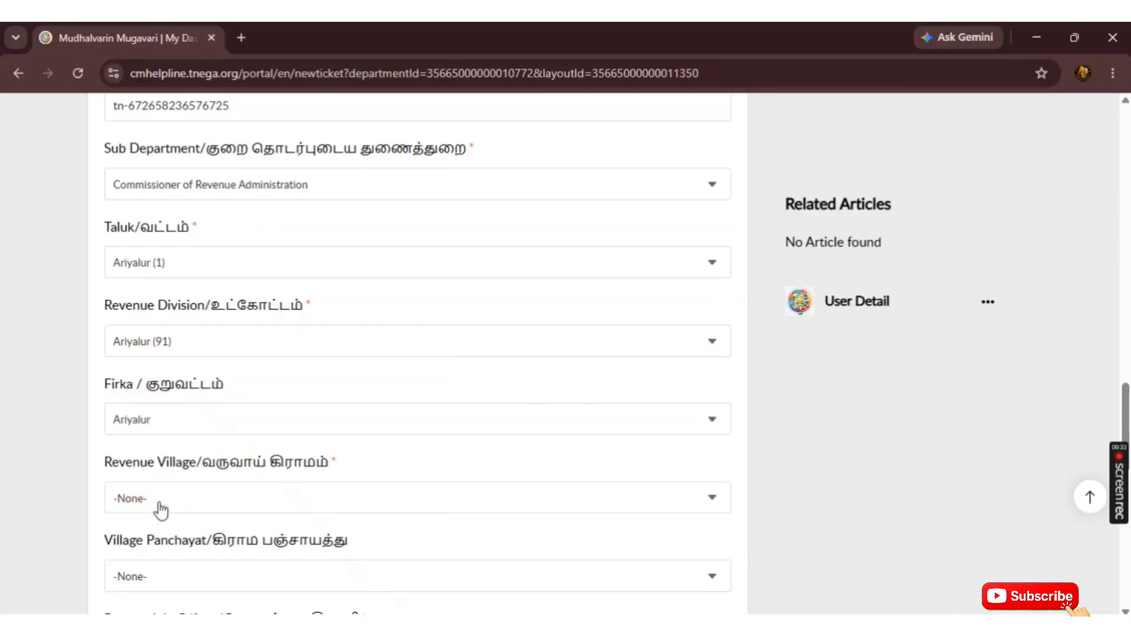
{"action": "left_click", "coordinate": [161, 505]}
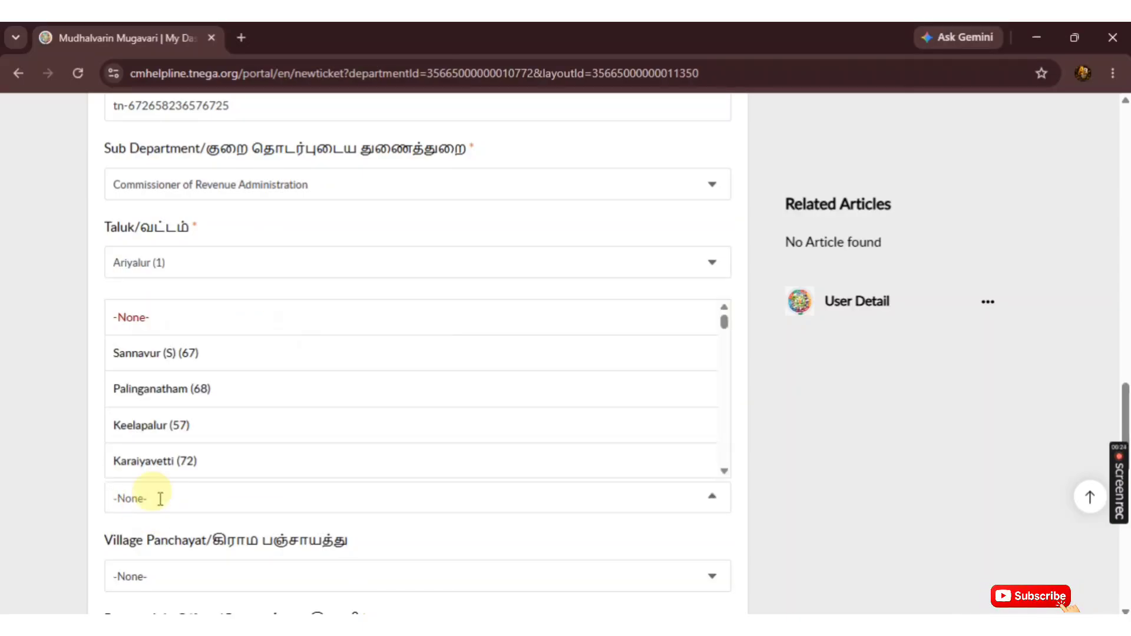
{"action": "left_click", "coordinate": [147, 359]}
Step: Leave Village Panchayat as -None- and keep Tahsildar as Responsible Officer
{"action": "scroll", "coordinate": [552, 485], "scroll_direction": "down", "scroll_amount": 5}
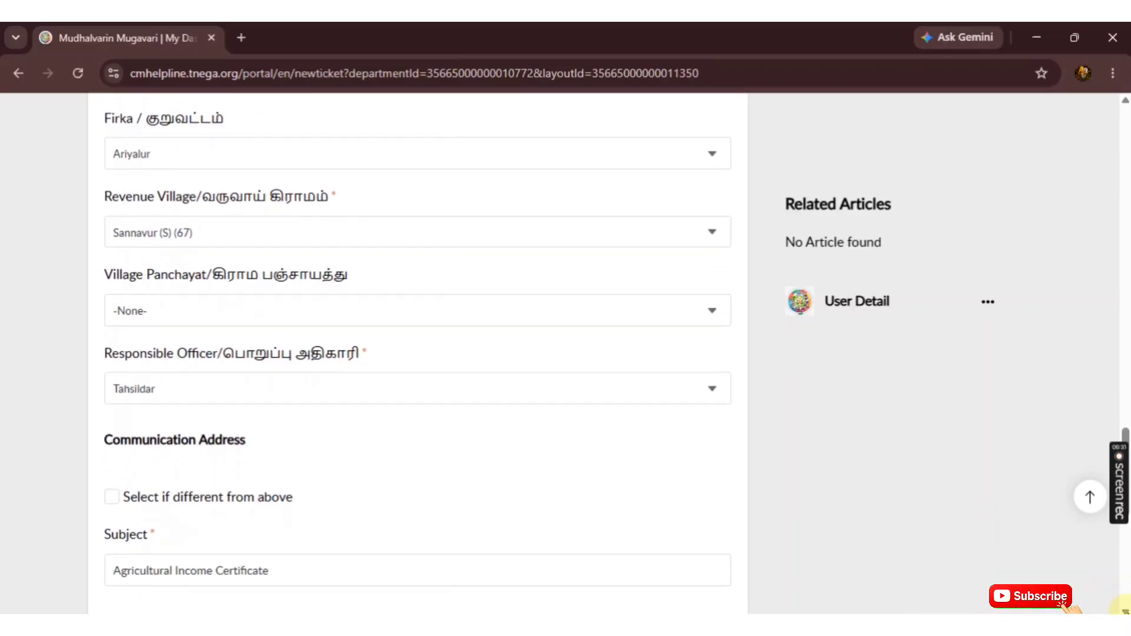
{"action": "left_click", "coordinate": [305, 248]}
{"action": "left_click", "coordinate": [285, 248]}
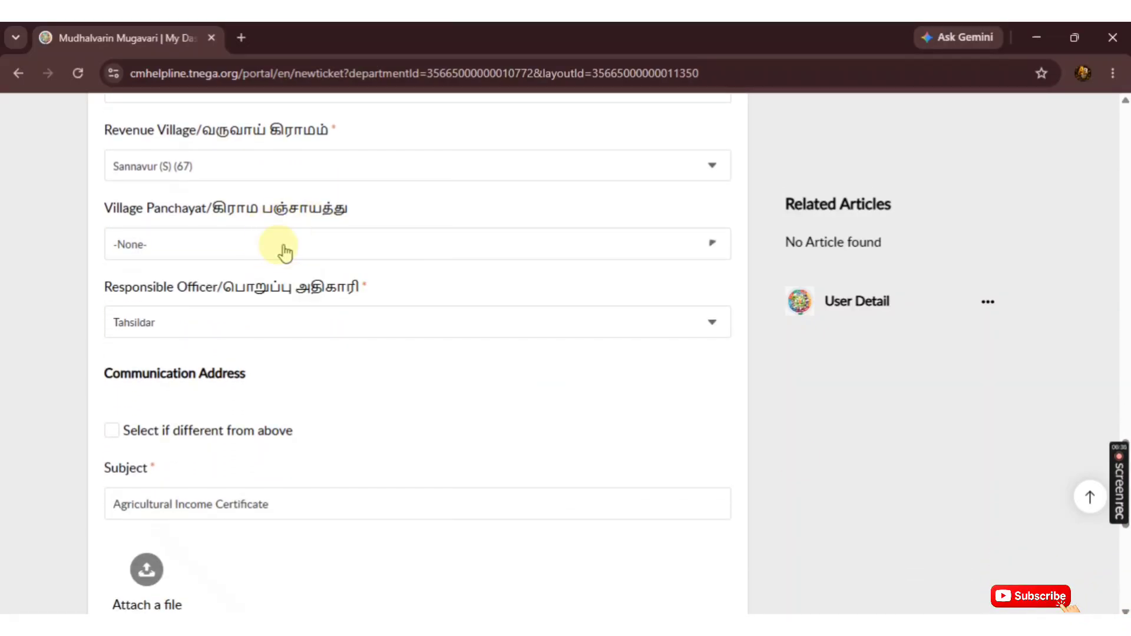
{"action": "left_click", "coordinate": [281, 248]}
{"action": "left_click", "coordinate": [296, 287]}
{"action": "left_click", "coordinate": [289, 329]}
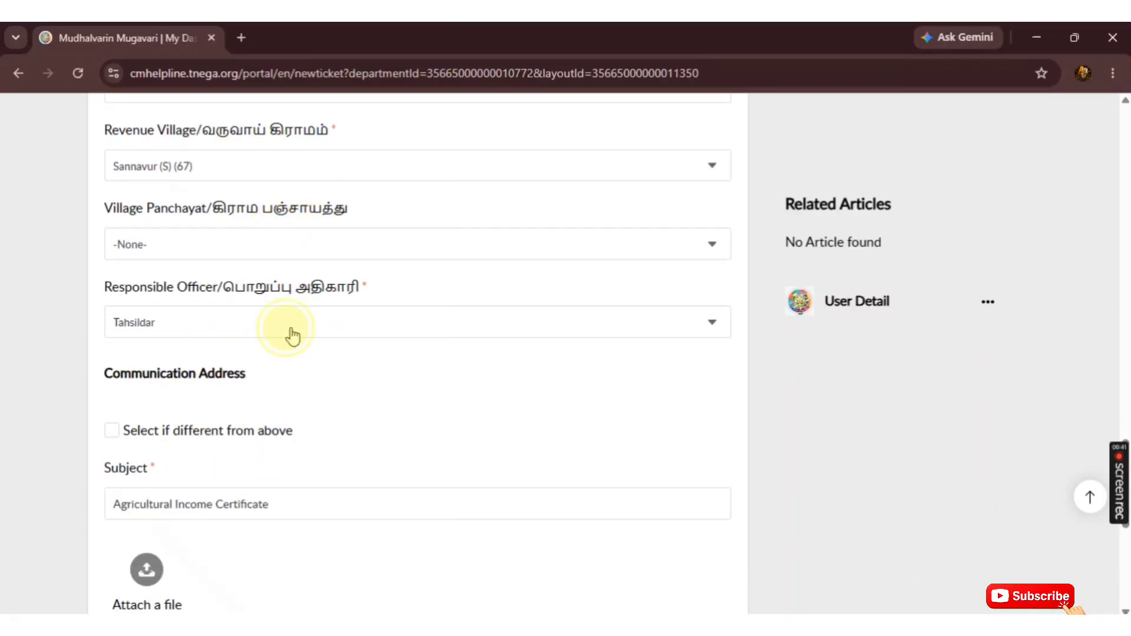
{"action": "left_click", "coordinate": [289, 329]}
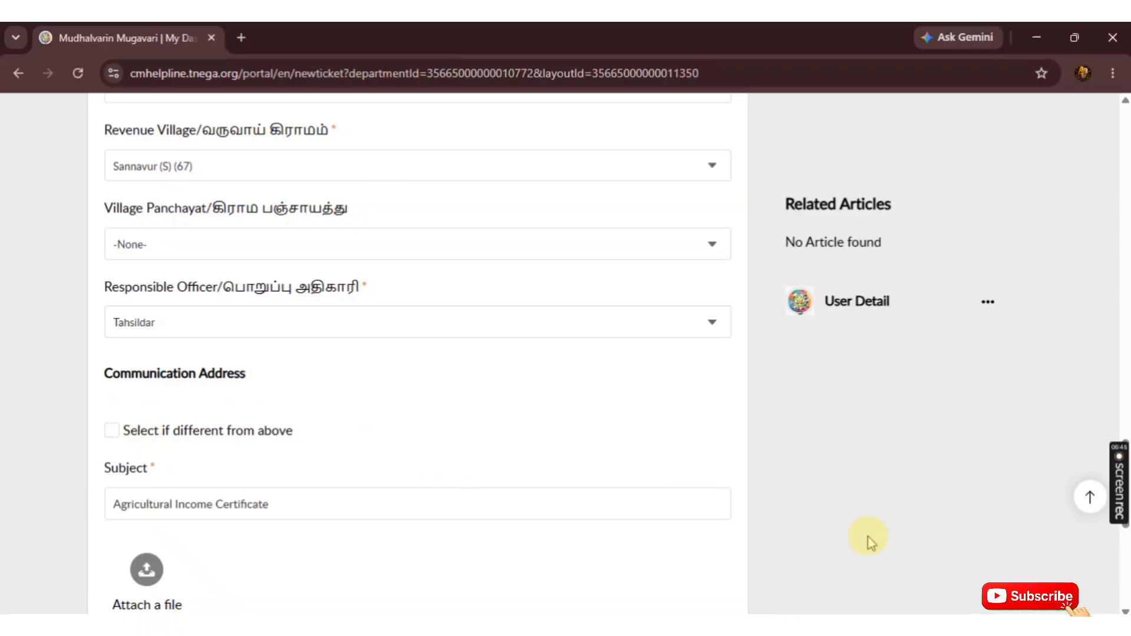
{"action": "scroll", "coordinate": [1125, 606], "scroll_direction": "down", "scroll_amount": 2}
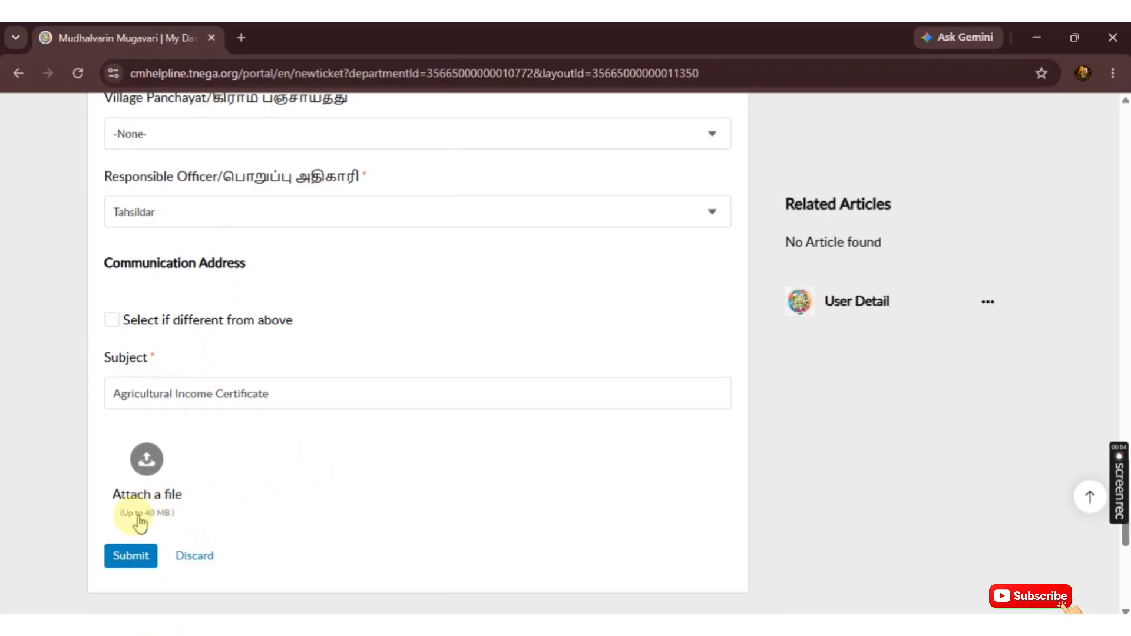
{"action": "left_click", "coordinate": [147, 465]}
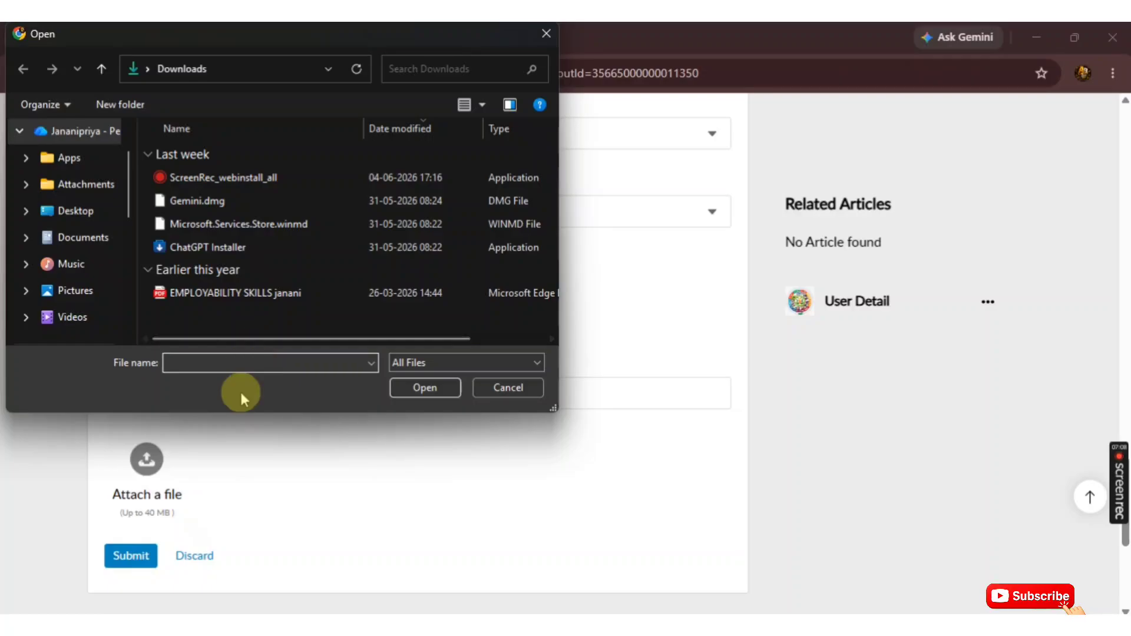
{"action": "left_click", "coordinate": [494, 396]}
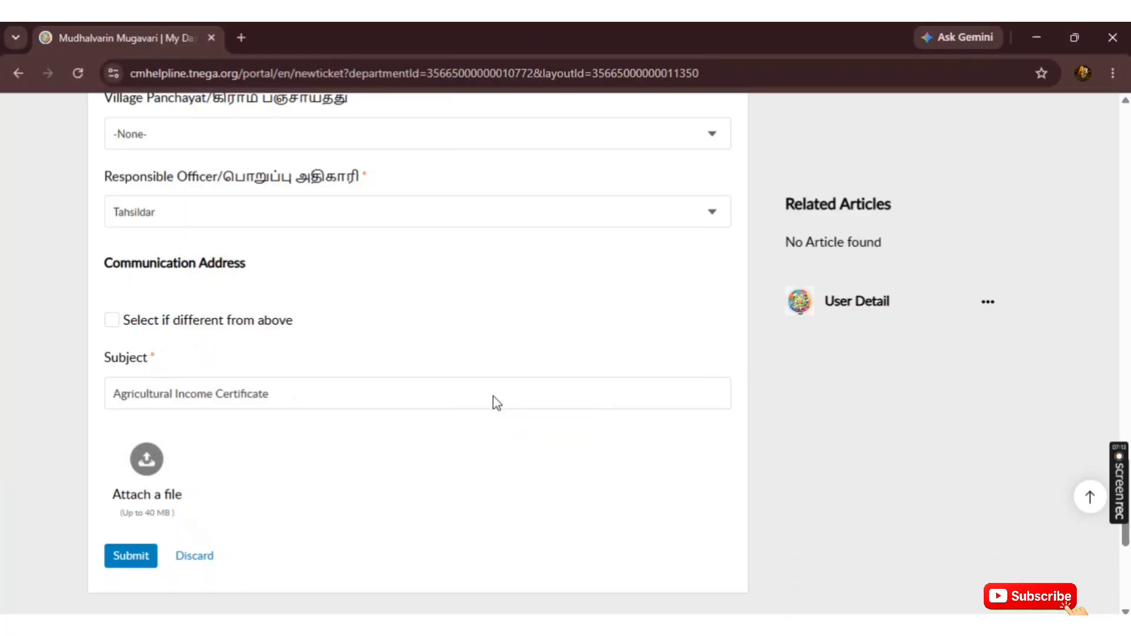
{"action": "left_click", "coordinate": [130, 489]}
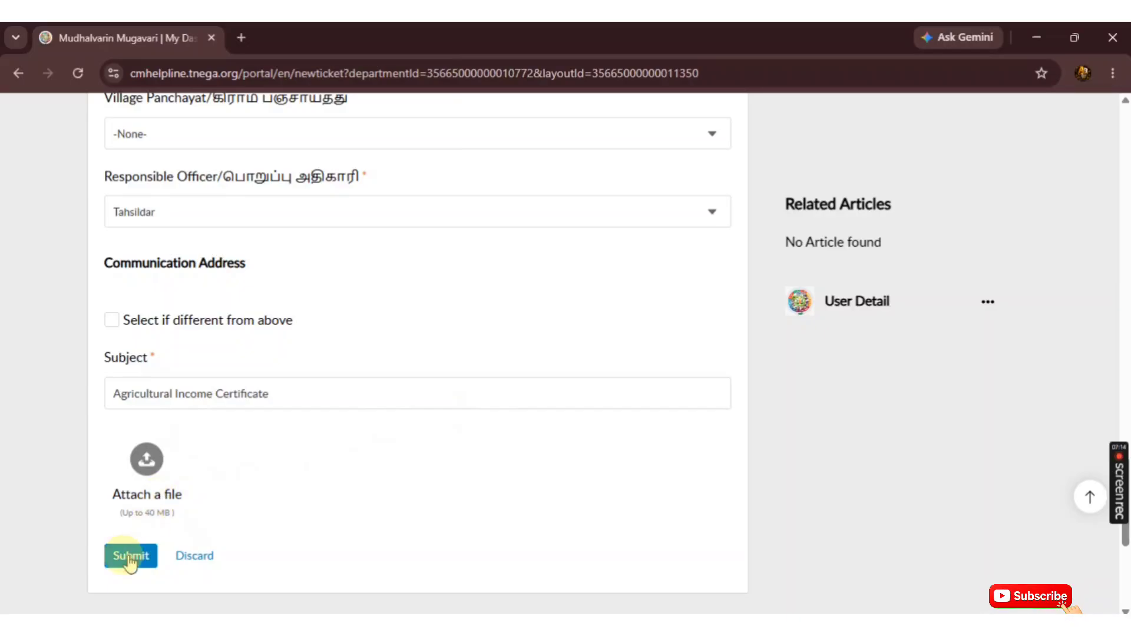
Step: Start attaching a supporting file, then cancel without attaching anything
{"action": "left_click", "coordinate": [146, 460]}
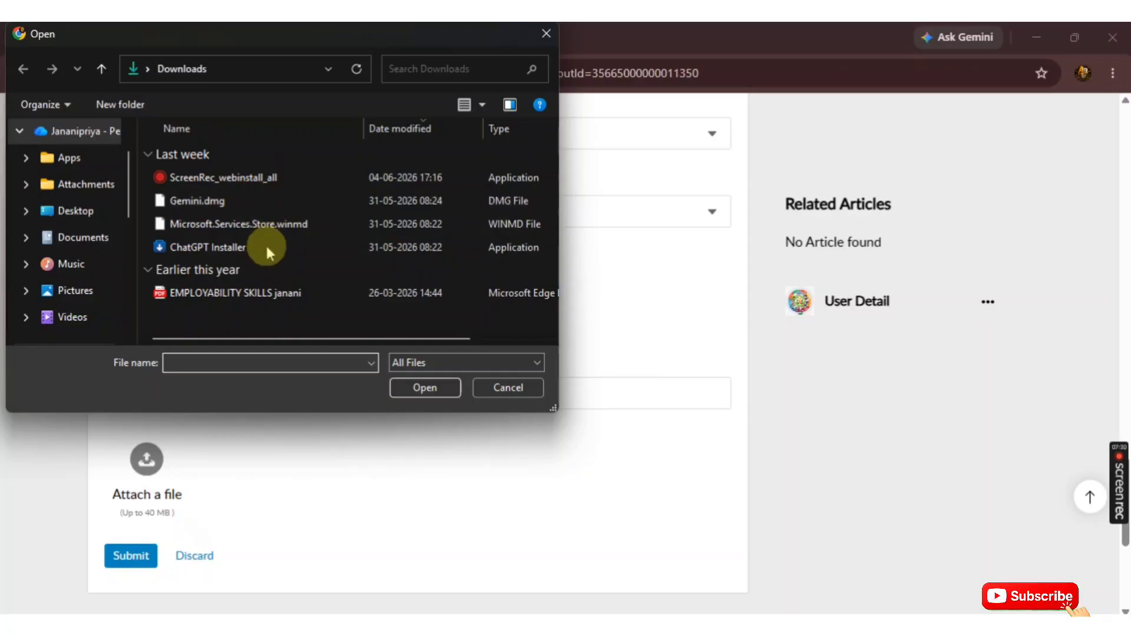
{"action": "left_click", "coordinate": [524, 393]}
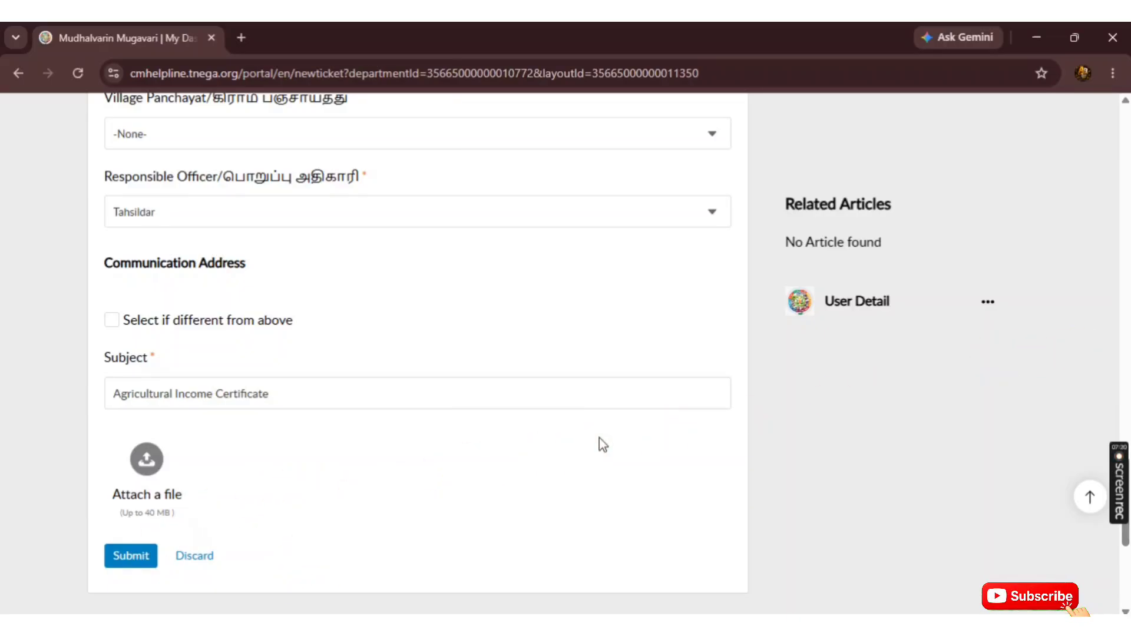
{"action": "mouse_move", "coordinate": [1121, 465]}
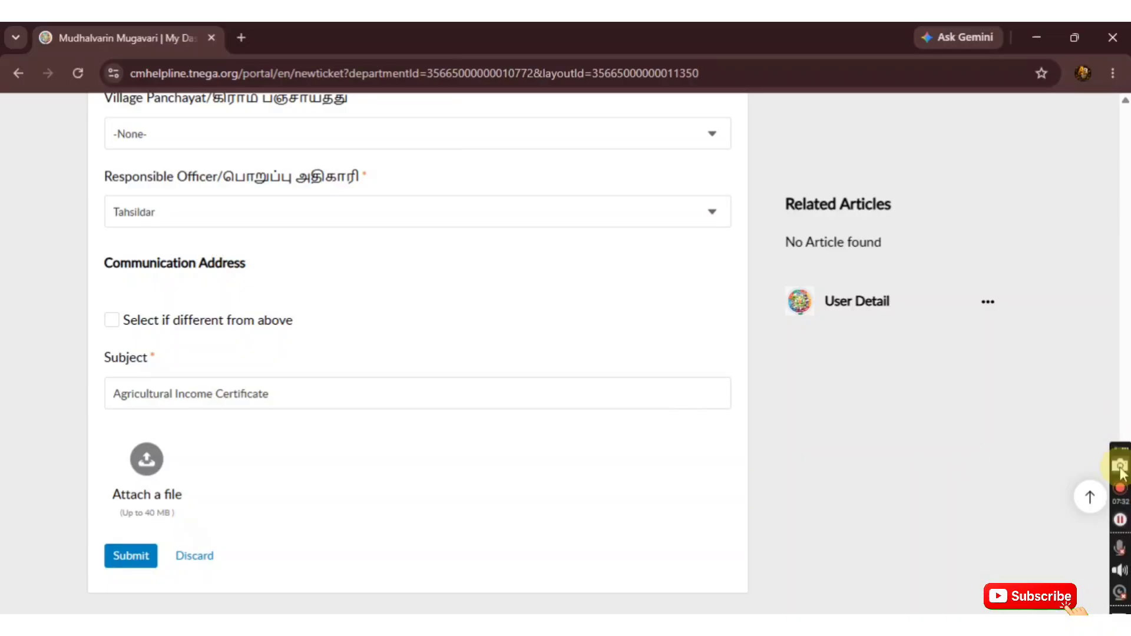